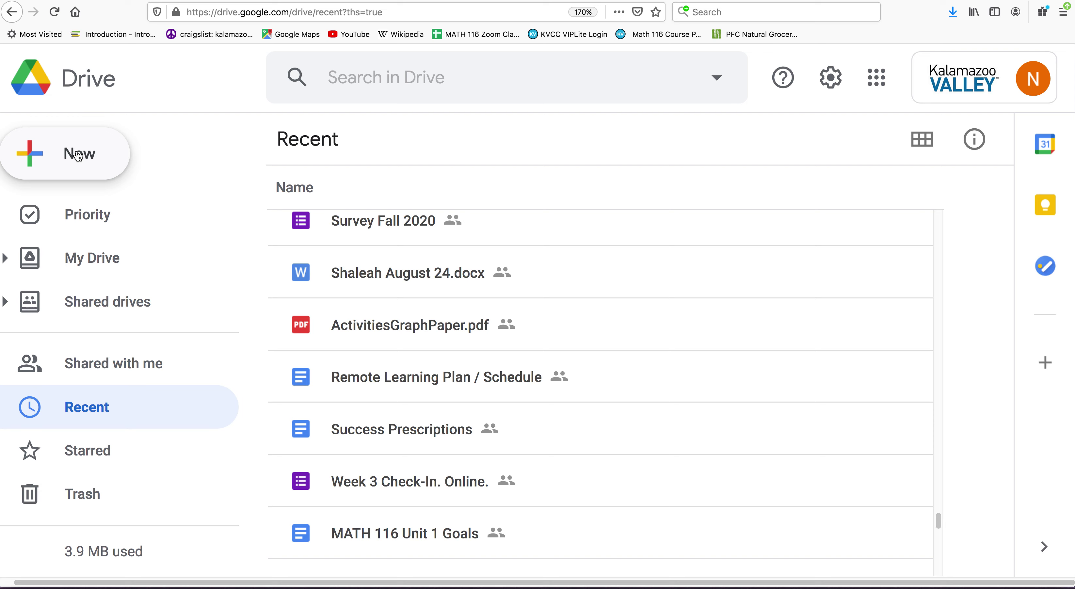
- Create a new blank Google Site from Google Drive's New > More menu
left_click(67, 168)
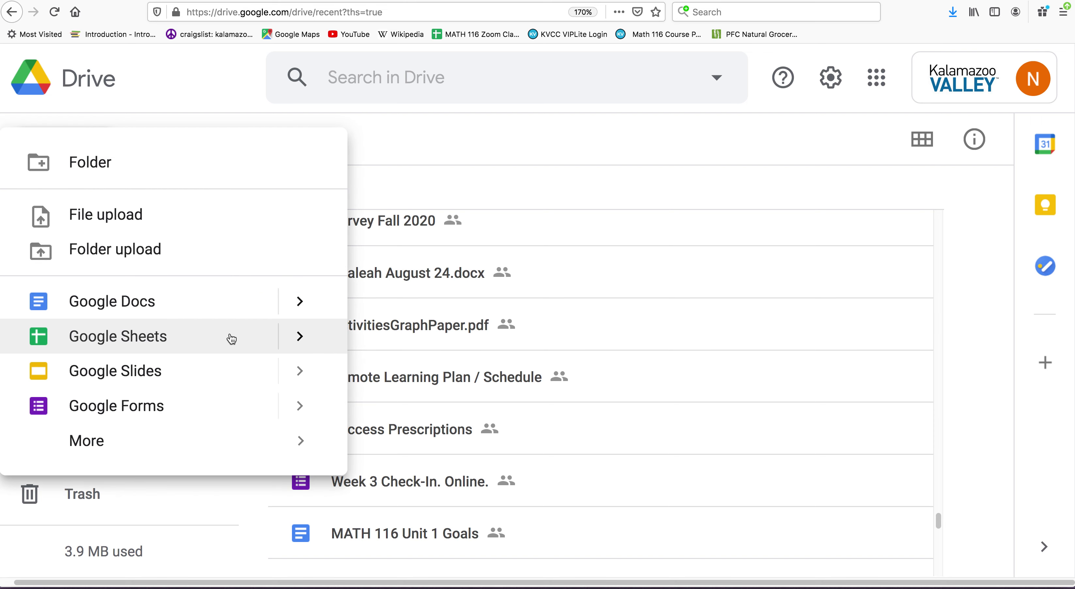
mouse_move(128, 445)
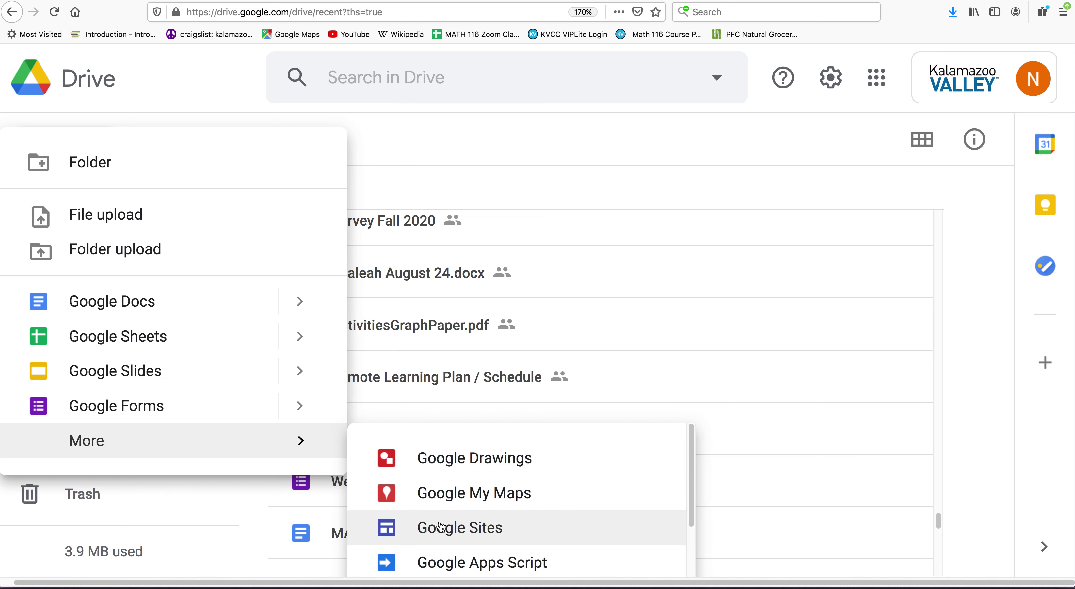
left_click(443, 534)
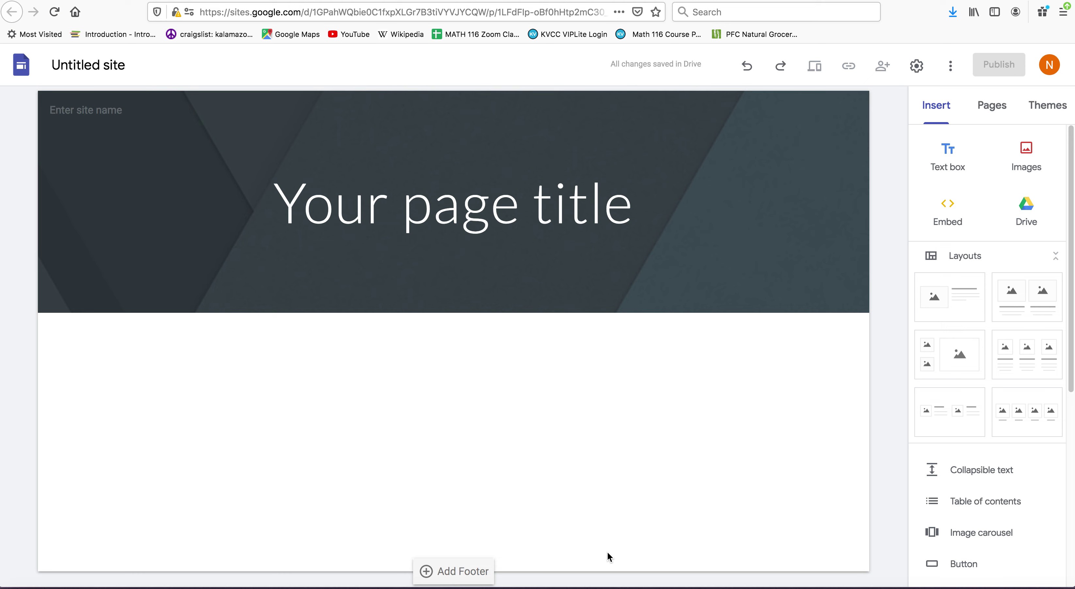
- Replace the placeholder page title with 'Math is the Best!'
left_click(541, 215)
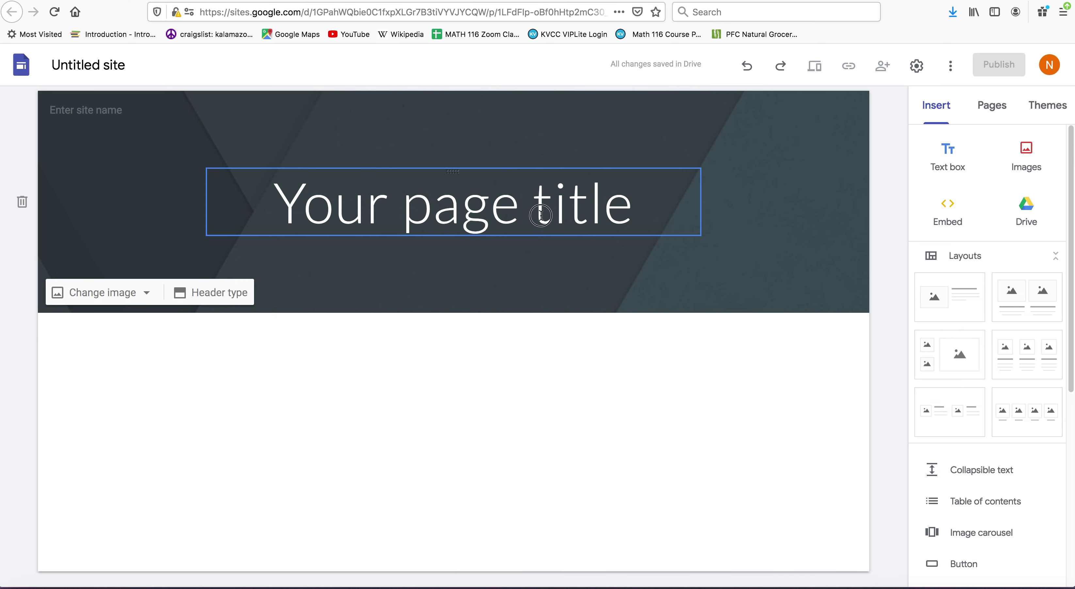
left_click_drag(634, 214, 283, 219)
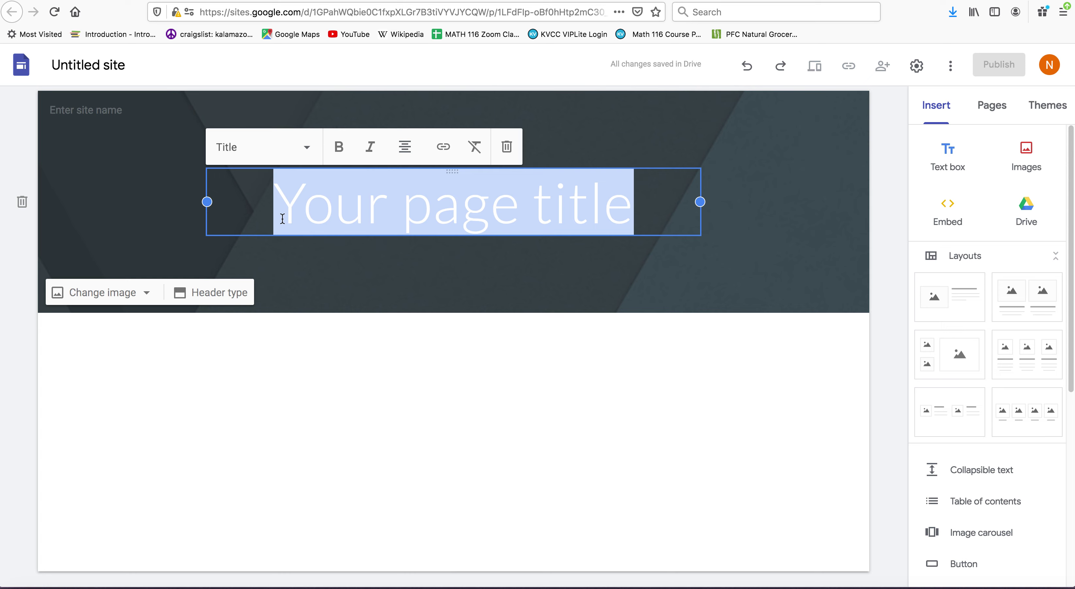
type("Math is th")
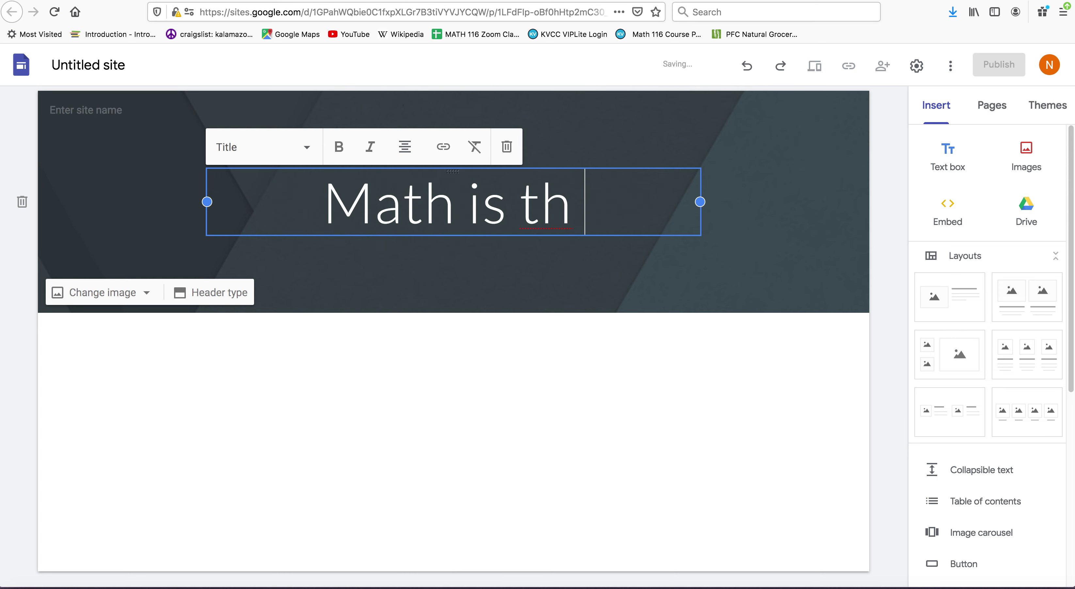
type("e Best!")
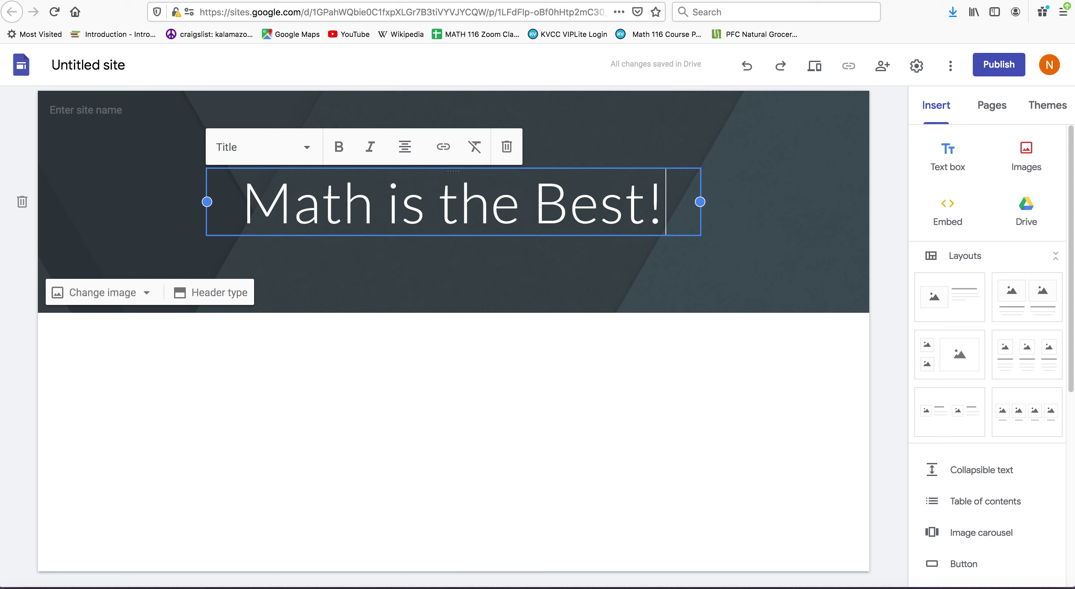
- Rename the untitled site to 'My math work for Winter 2021!'
left_click(75, 71)
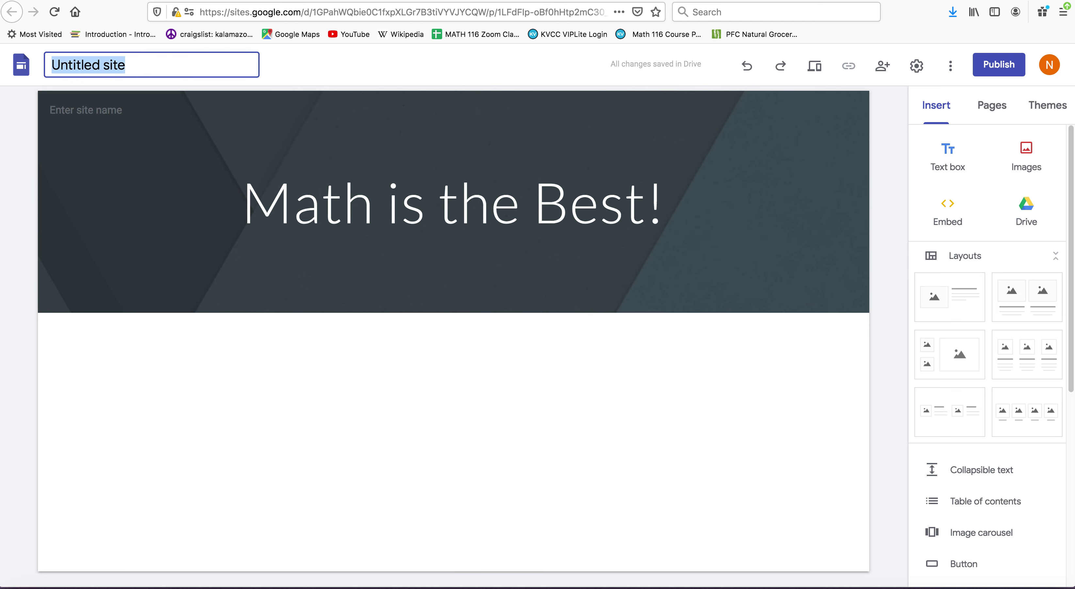
type("My math work for Winter 2021!")
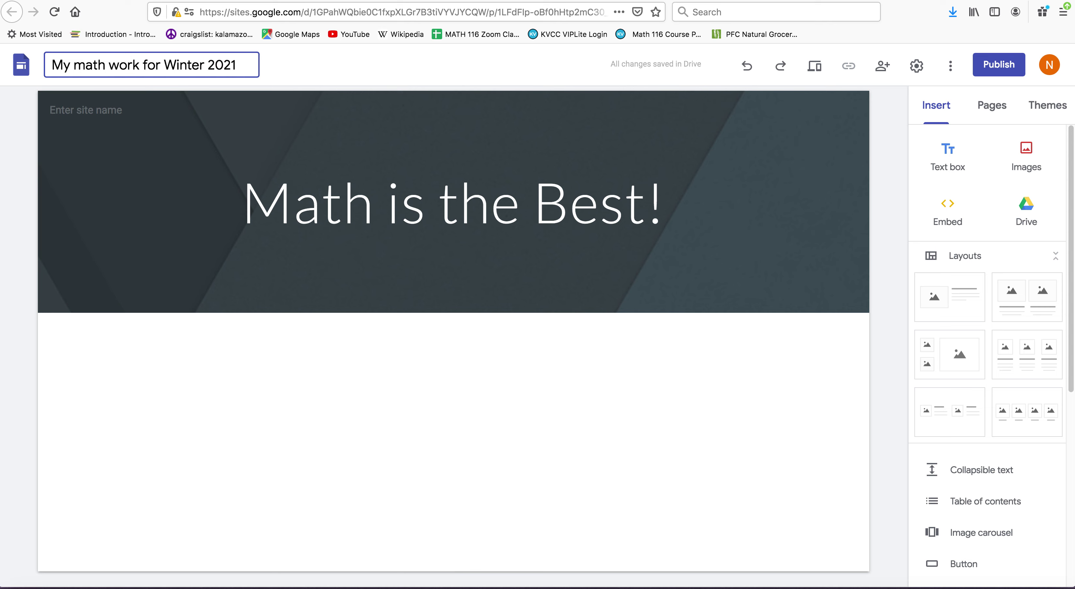
left_click(161, 370)
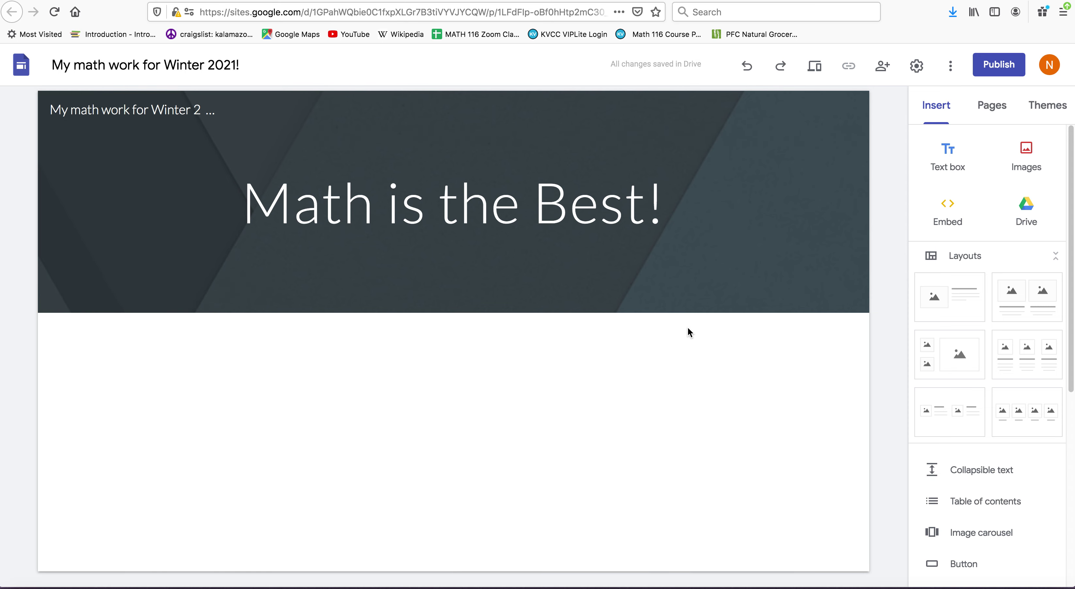
- Add a Title-style text box reading 'Introductions' below the page header
left_click(949, 162)
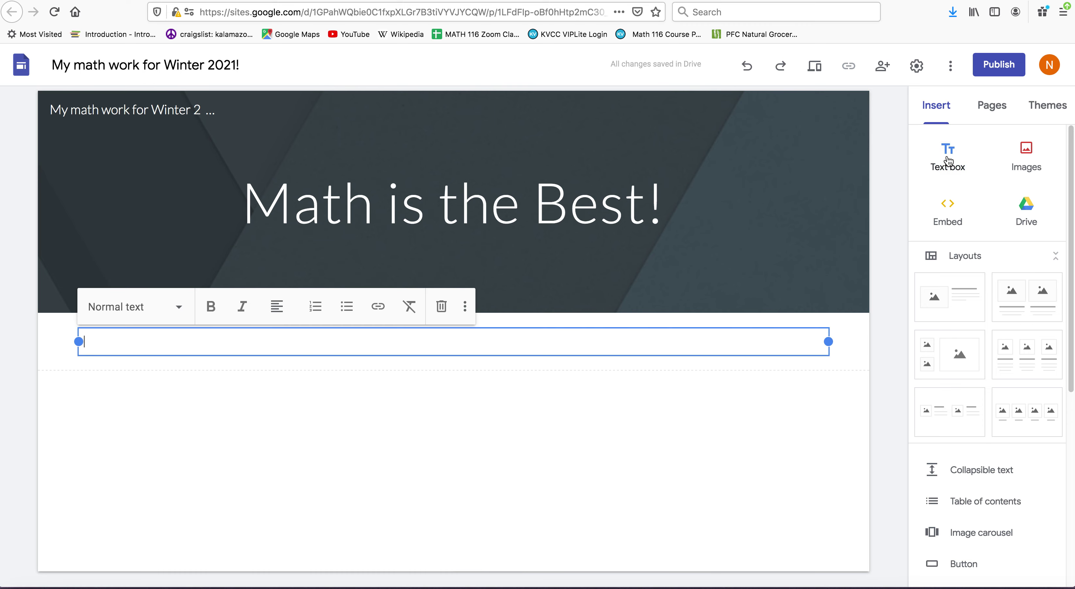
left_click(179, 307)
left_click(133, 353)
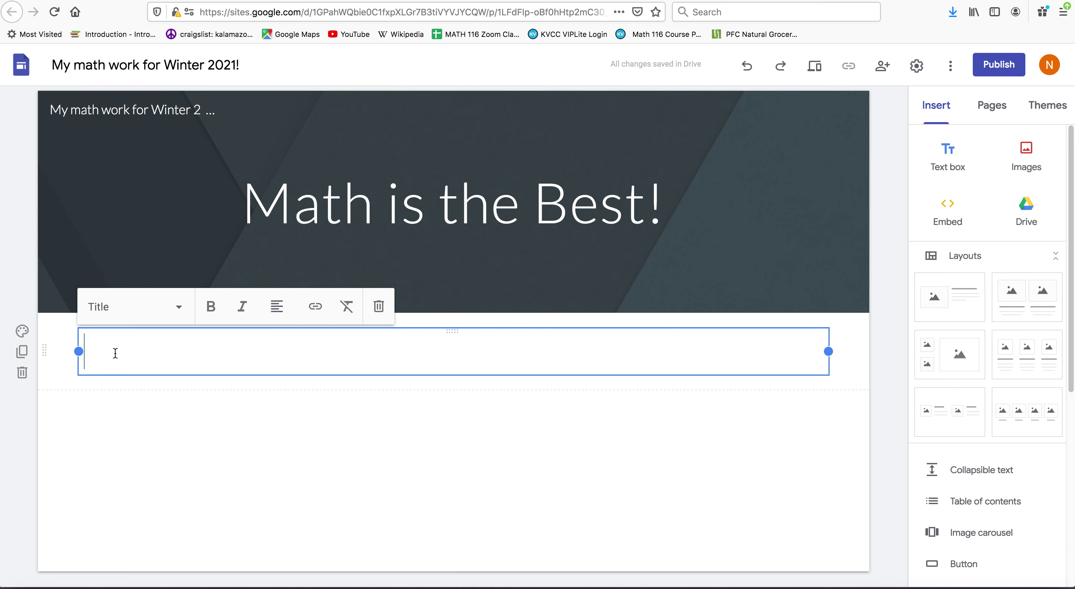
type("Intro")
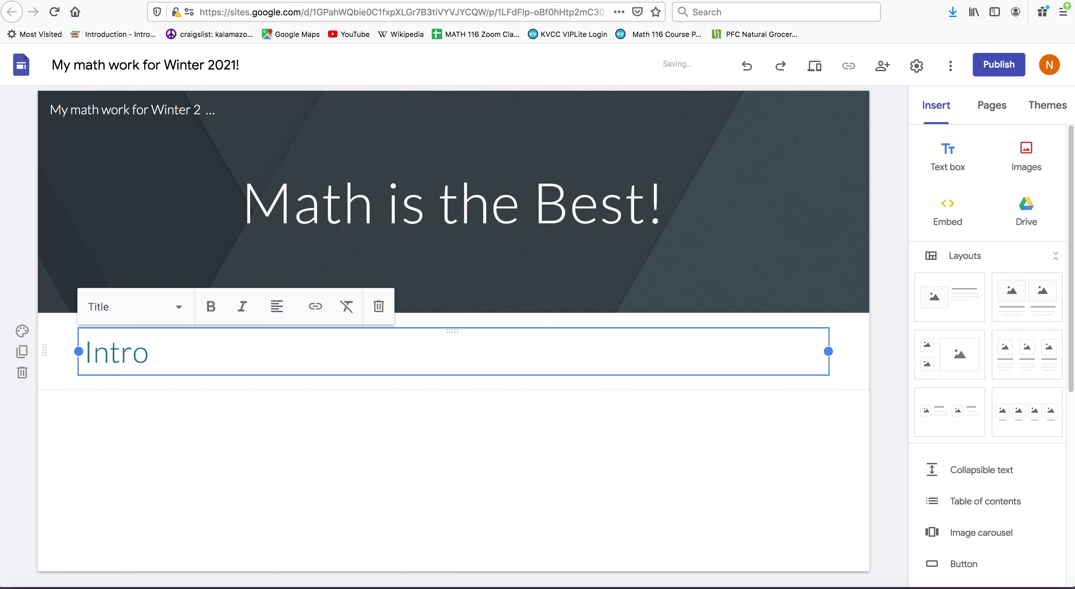
type("ductions")
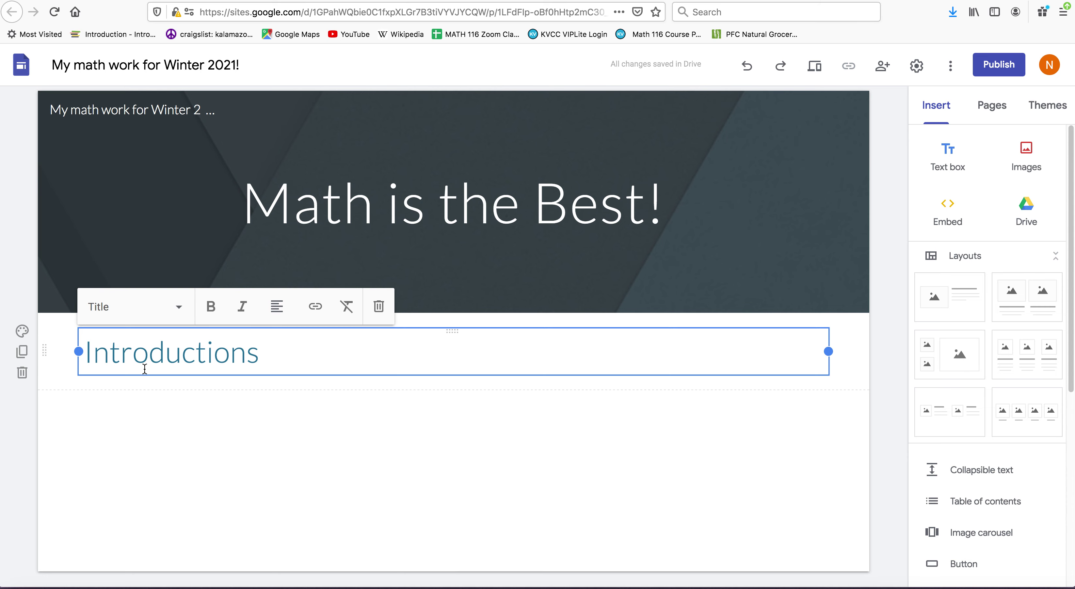
- Insert the third photo from a Google Images search for 'deer' below Introductions
left_click(189, 421)
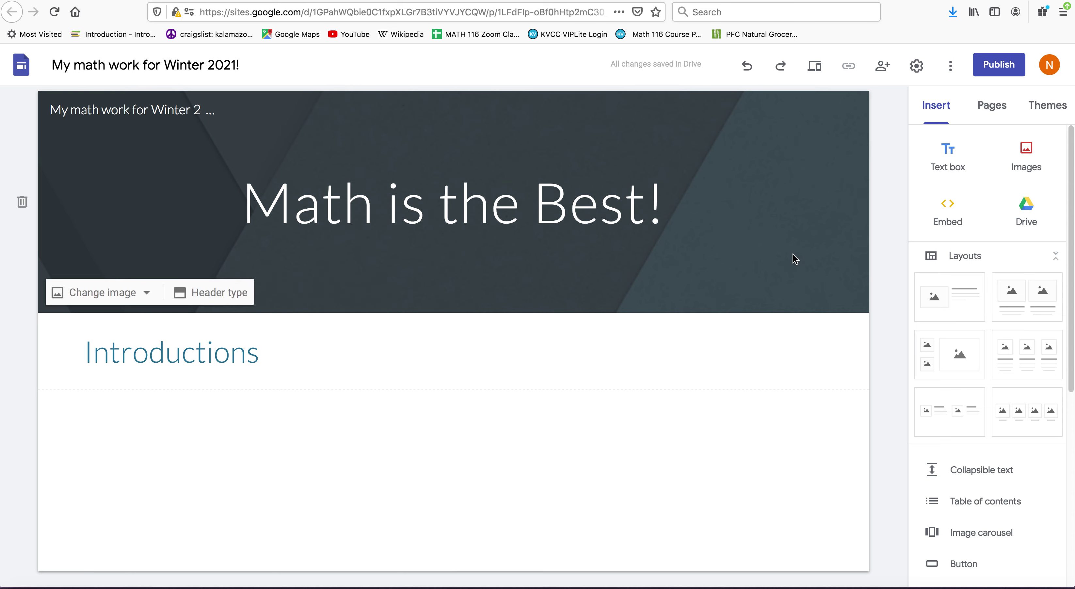
left_click(1027, 156)
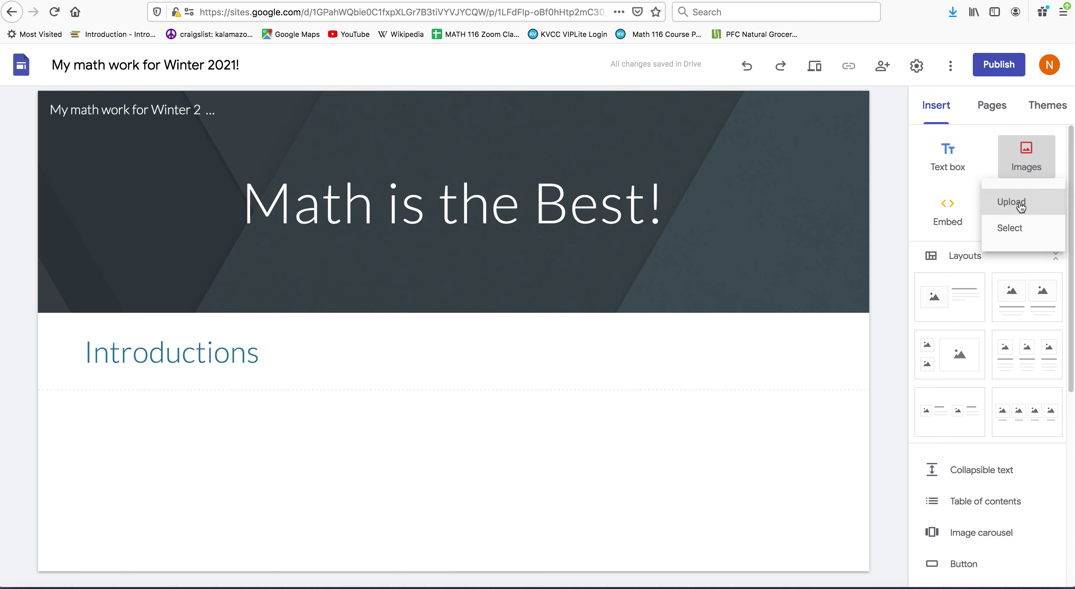
left_click(1010, 229)
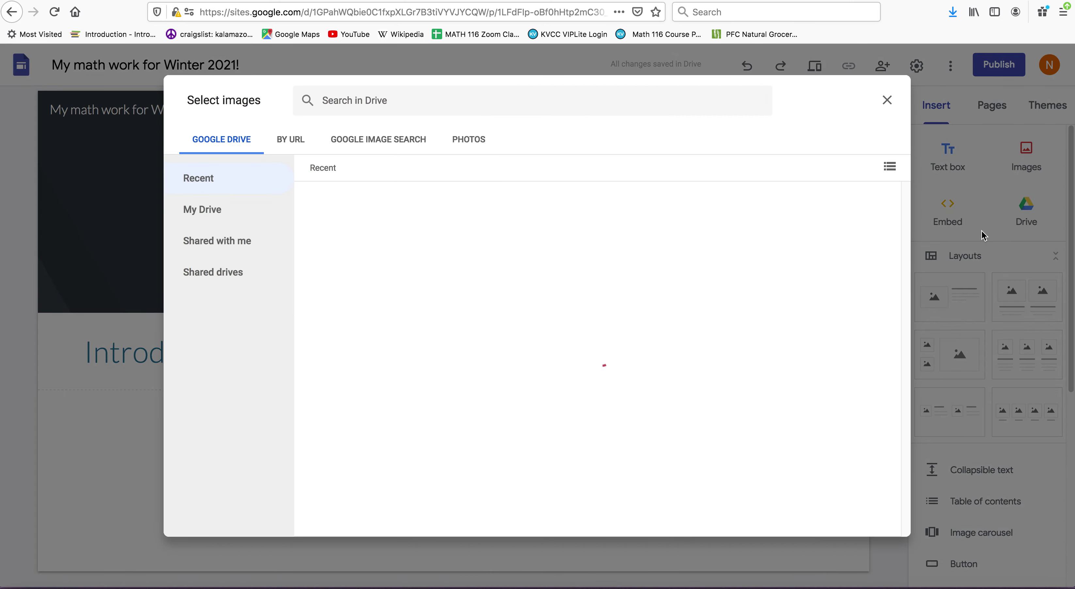
left_click(376, 141)
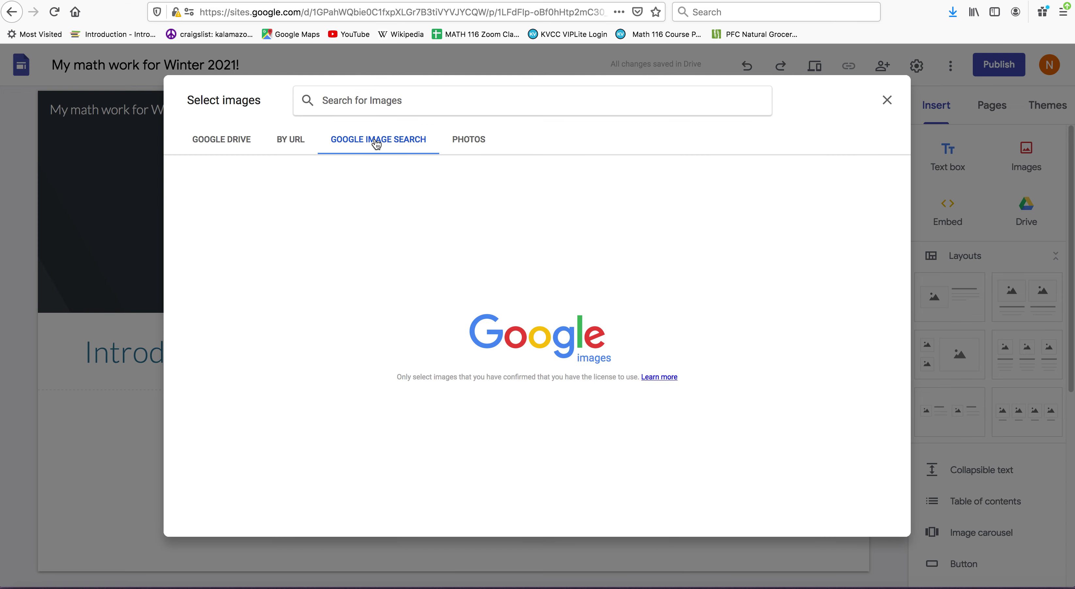
left_click(344, 100)
type("deer")
key("Return")
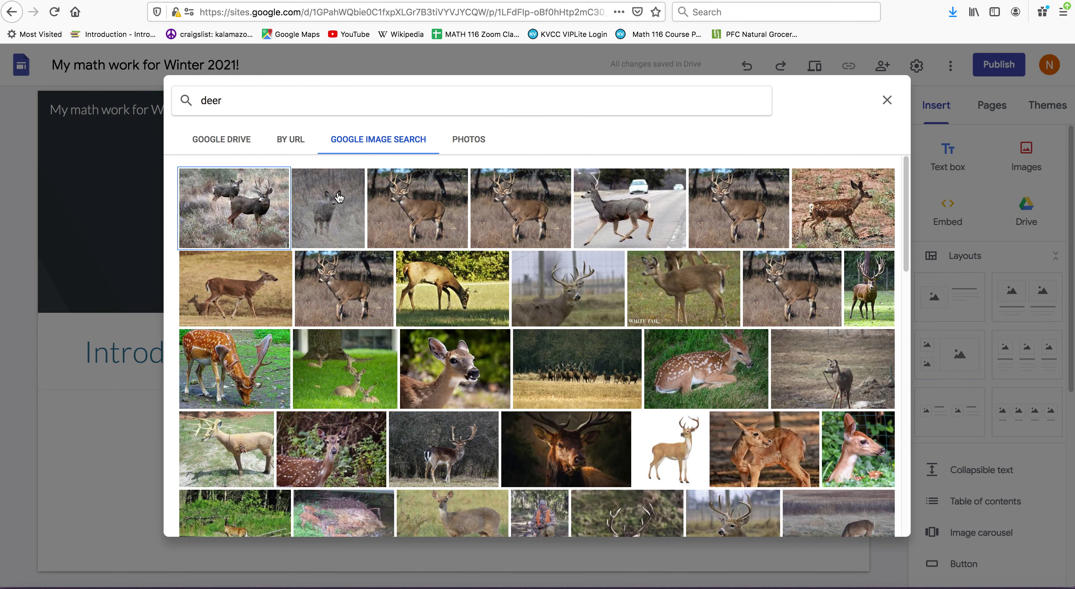
left_click(420, 217)
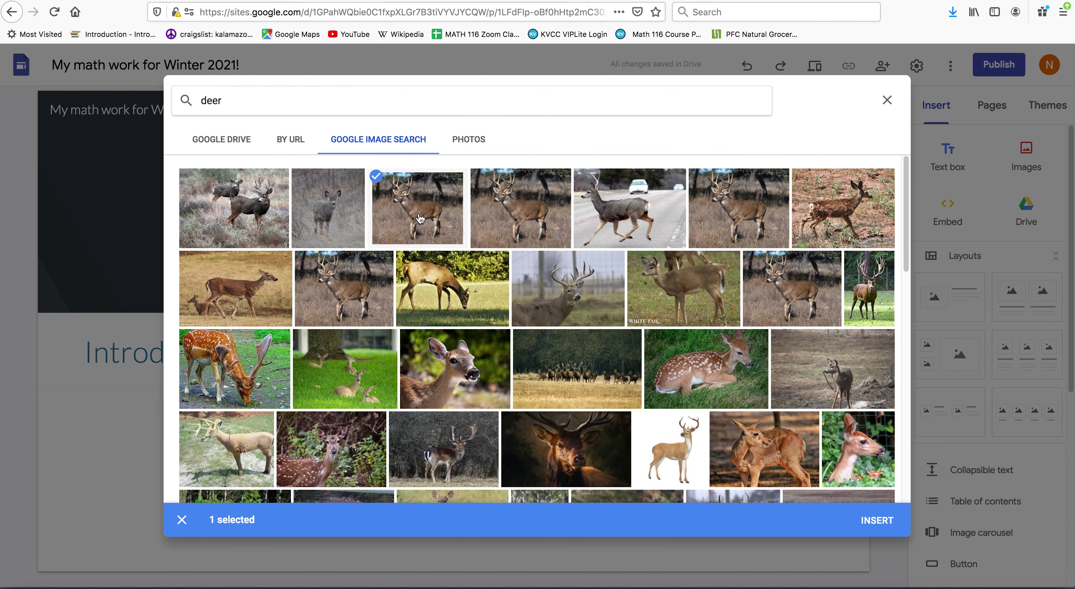
left_click(876, 520)
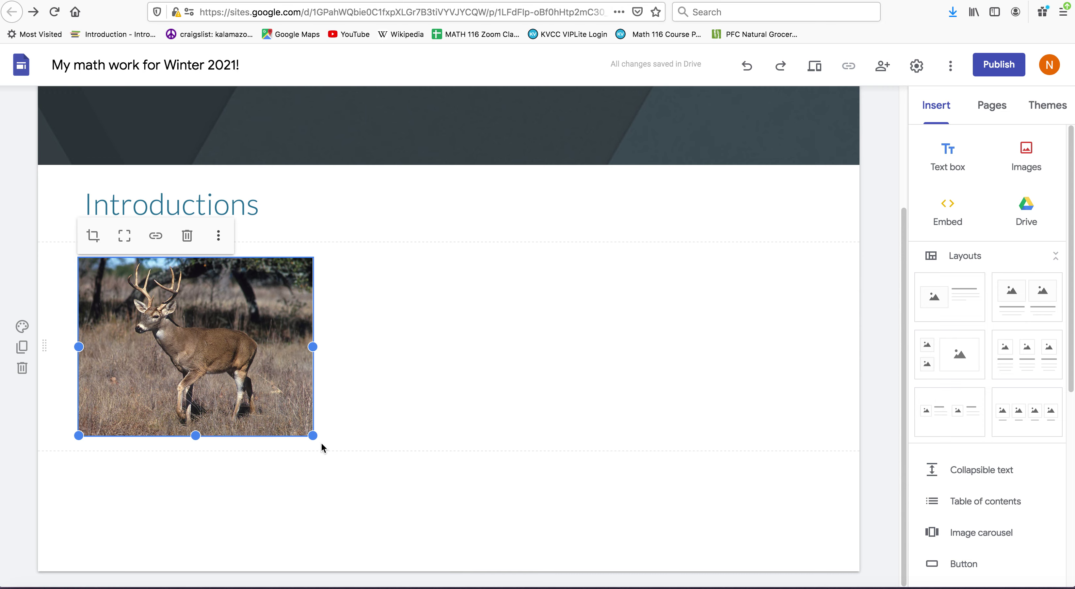
- Enlarge the deer photo and move it to the centre beneath Introductions
left_click_drag(312, 436, 385, 472)
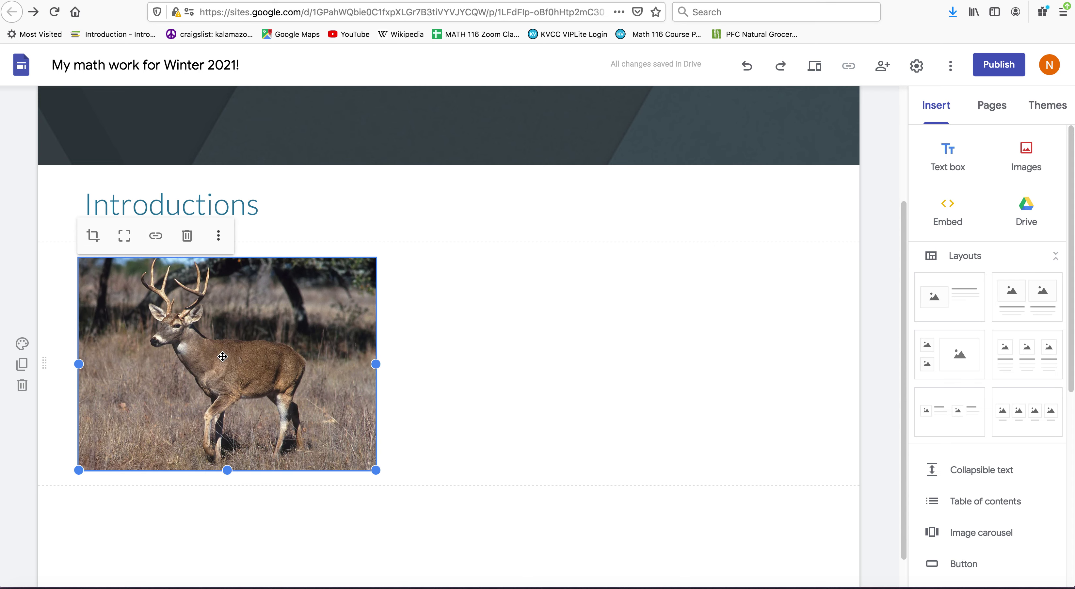
left_click_drag(221, 352, 440, 347)
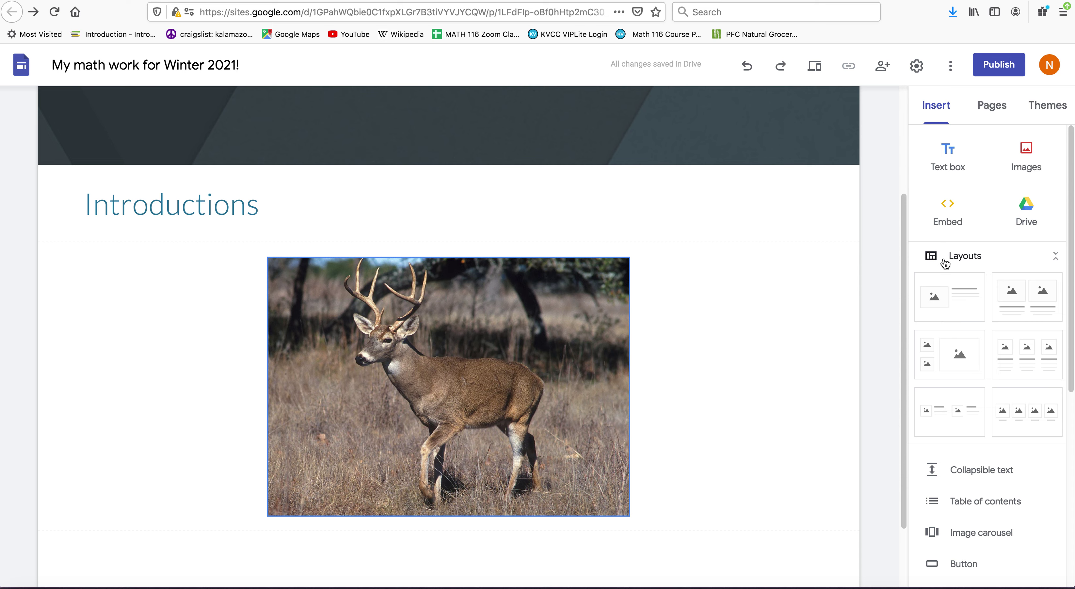
left_click_drag(905, 256, 900, 282)
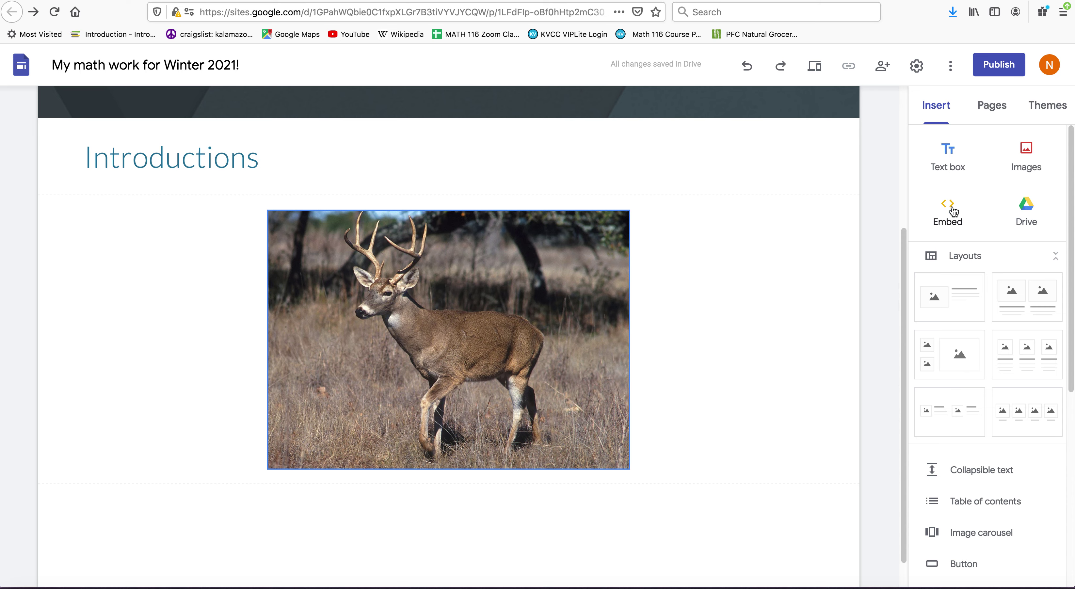
- Open the Pocket article '3 Timeless Rules for Making Tough Decisions' in a new tab and copy its URL
key("super+t")
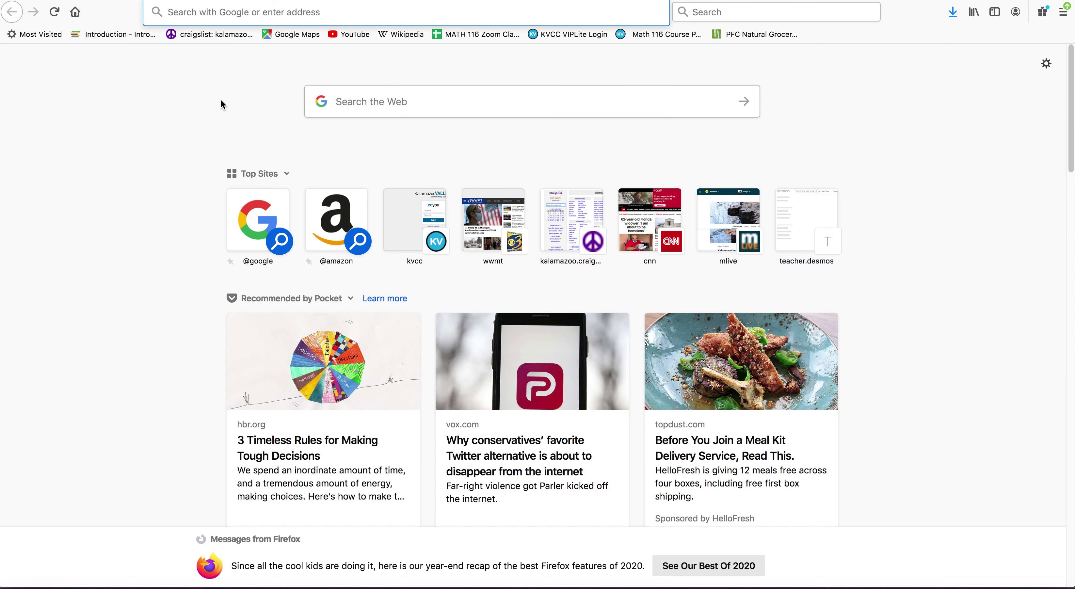
left_click(275, 446)
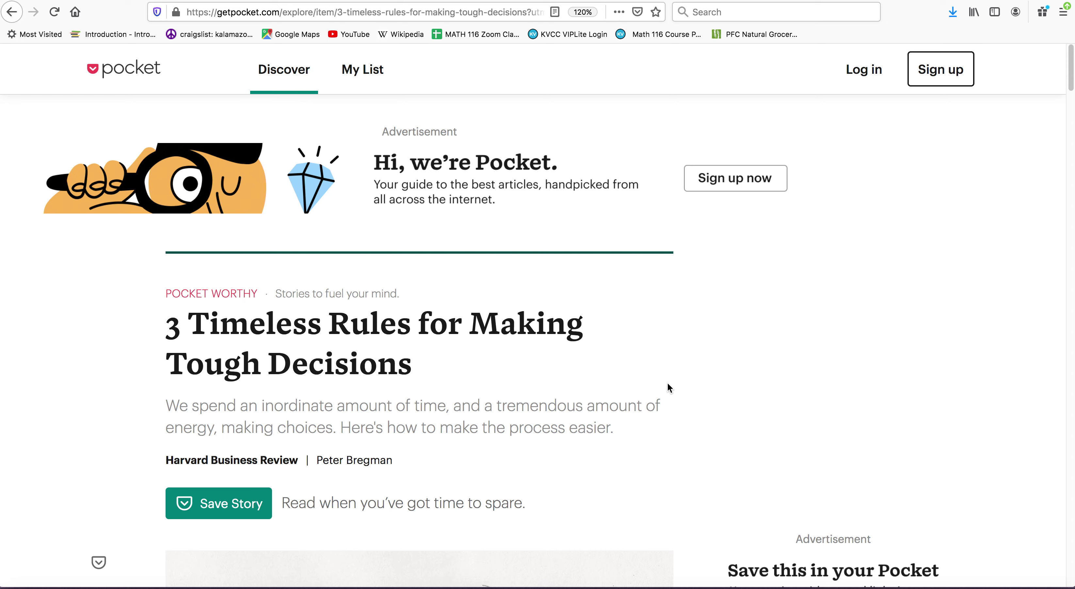
left_click(455, 13)
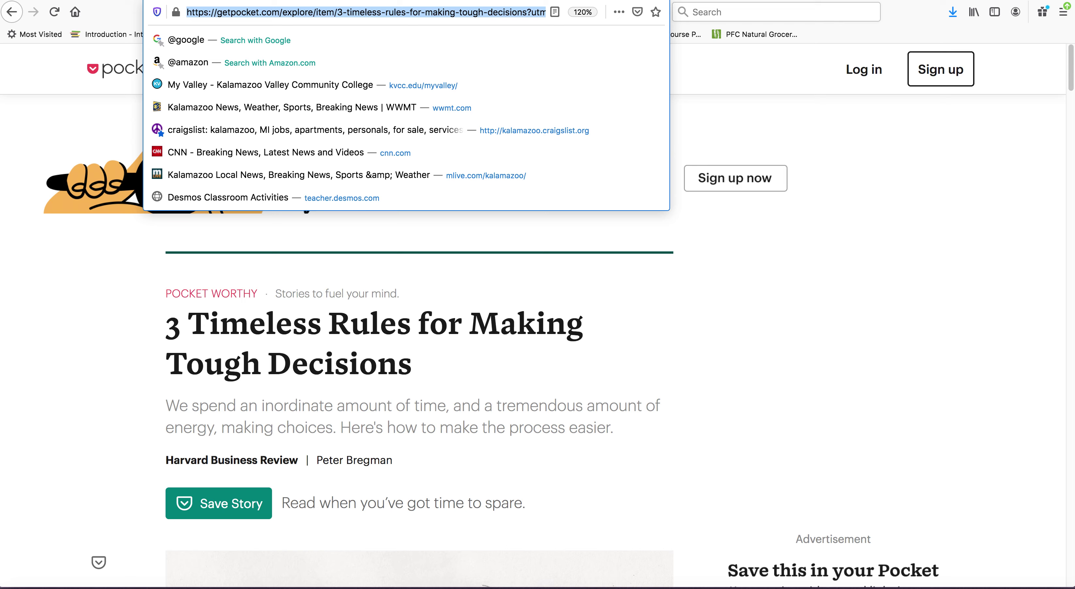
left_click(934, 0)
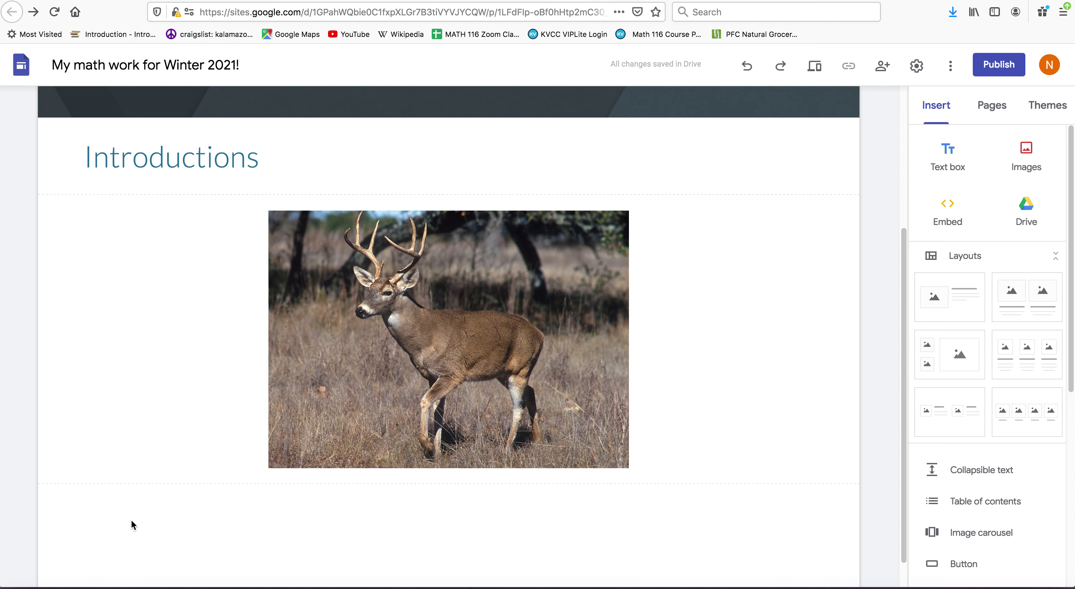
- Embed the Pocket article URL as a whole page below the deer photo and preview the site
left_click(949, 207)
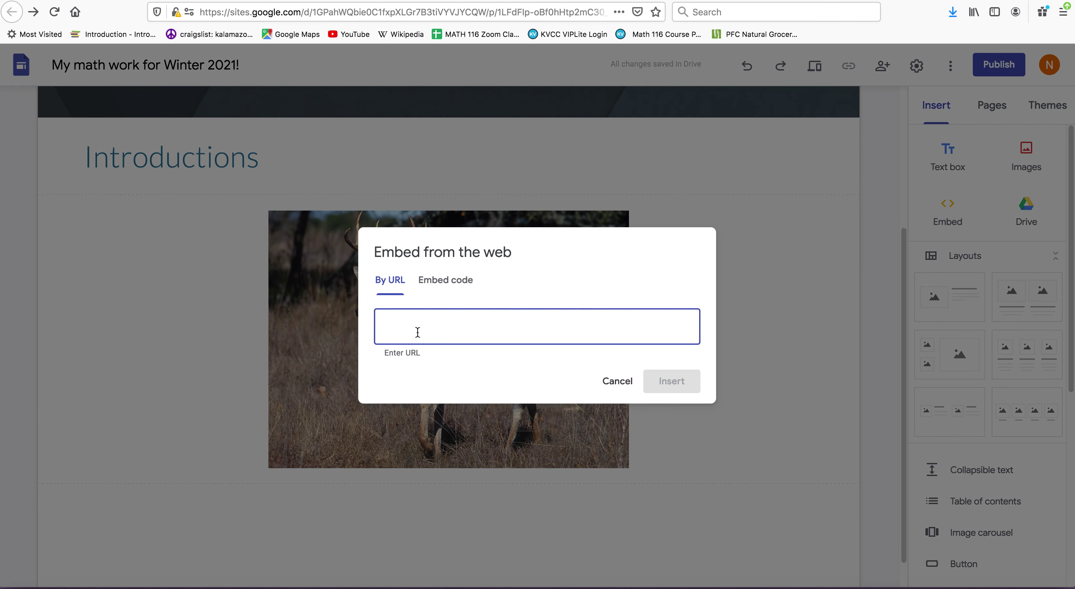
key("super+v")
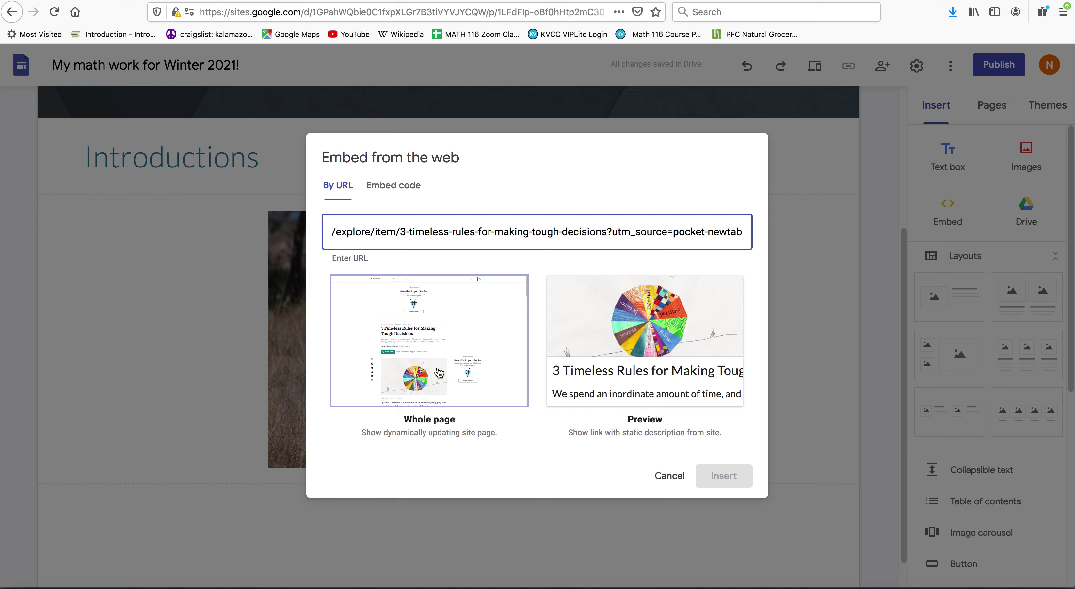
left_click(439, 368)
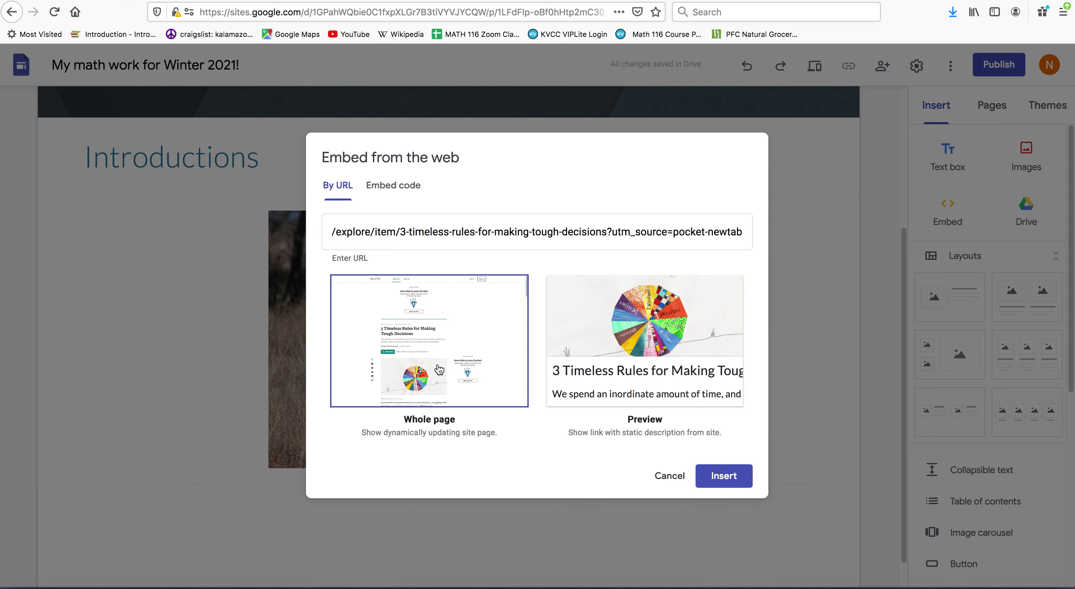
left_click(722, 479)
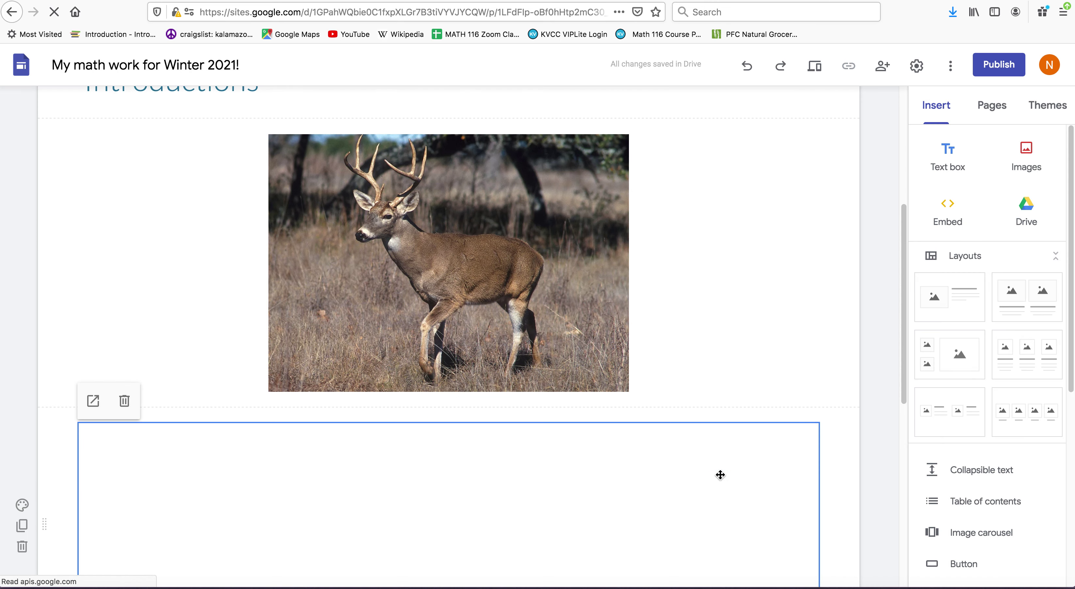
left_click_drag(901, 297, 907, 422)
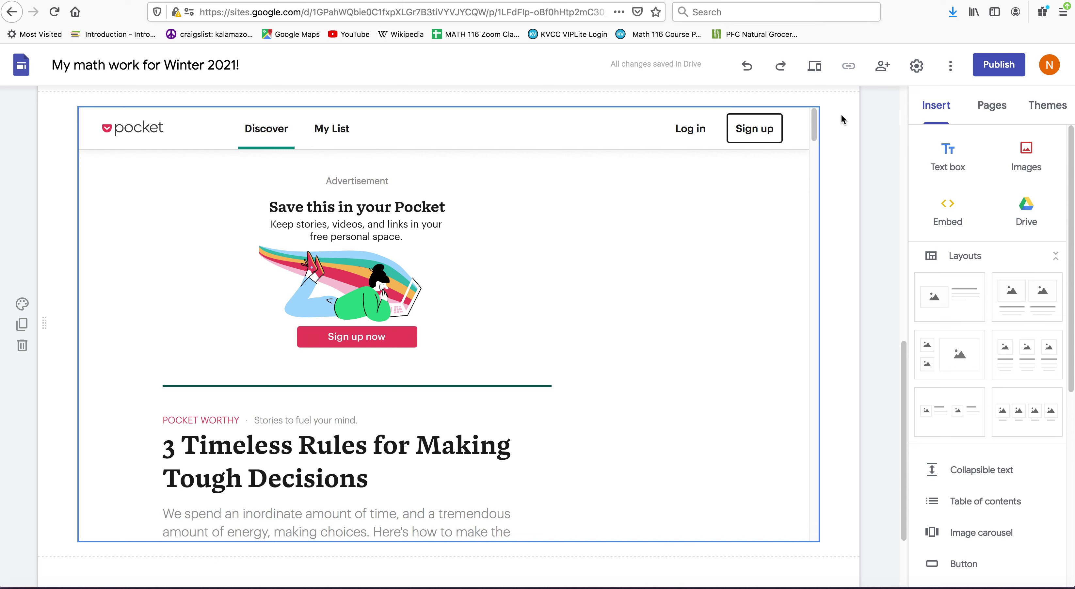
left_click(815, 68)
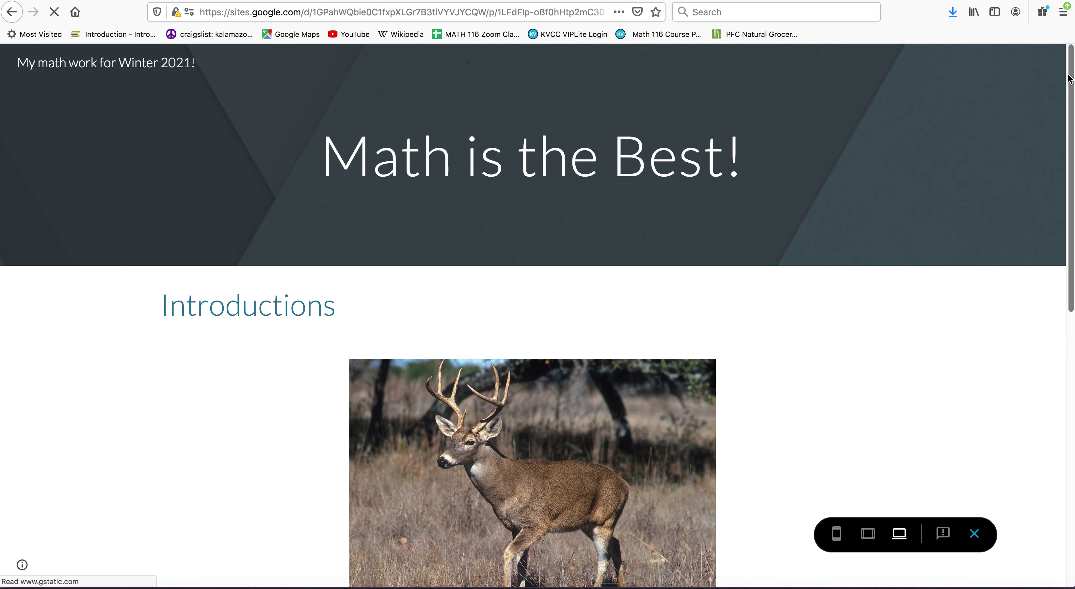
- Scroll through the embedded Pocket article in preview, then exit preview
left_click_drag(1069, 79, 1065, 255)
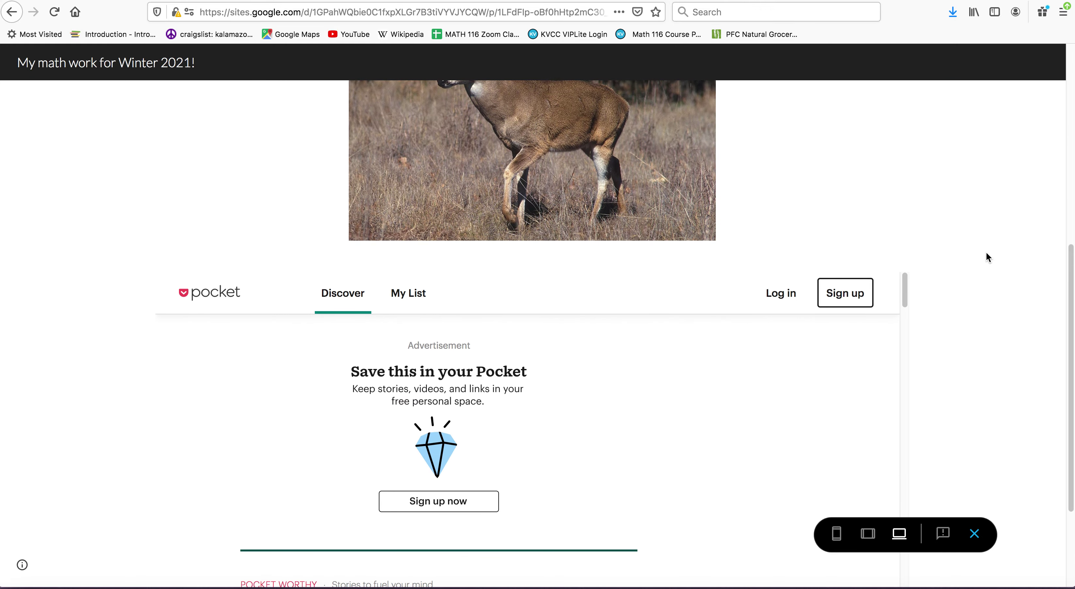
left_click_drag(904, 286, 905, 465)
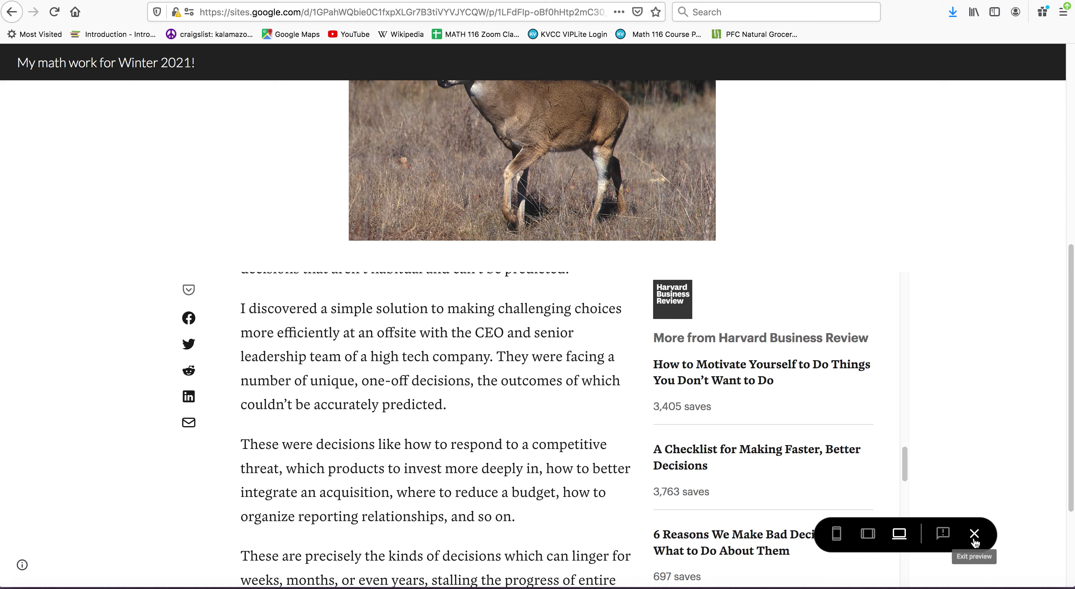
left_click(975, 538)
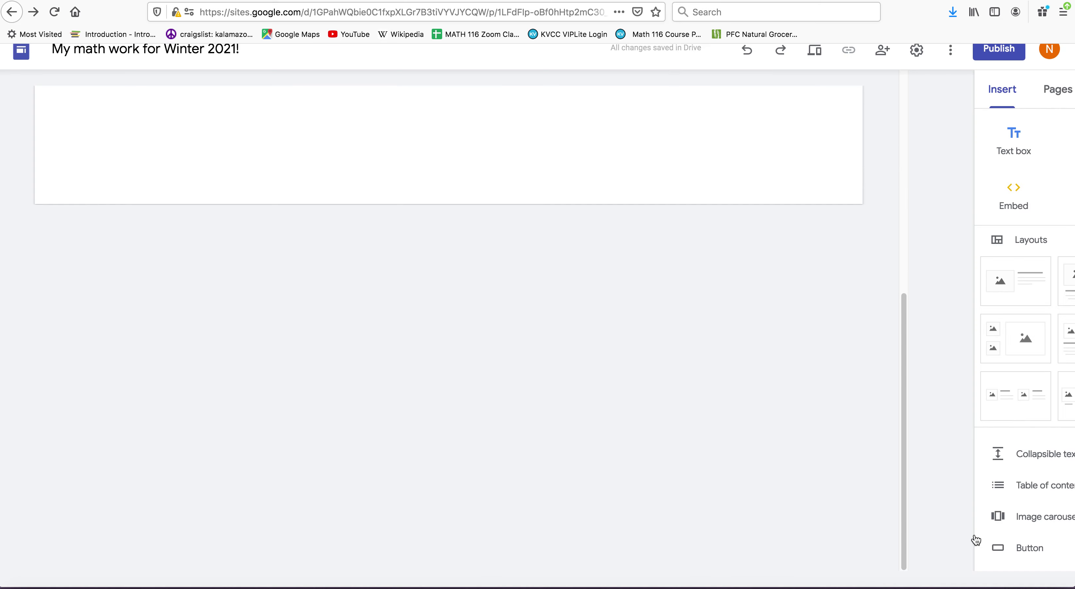
left_click_drag(906, 443, 882, 253)
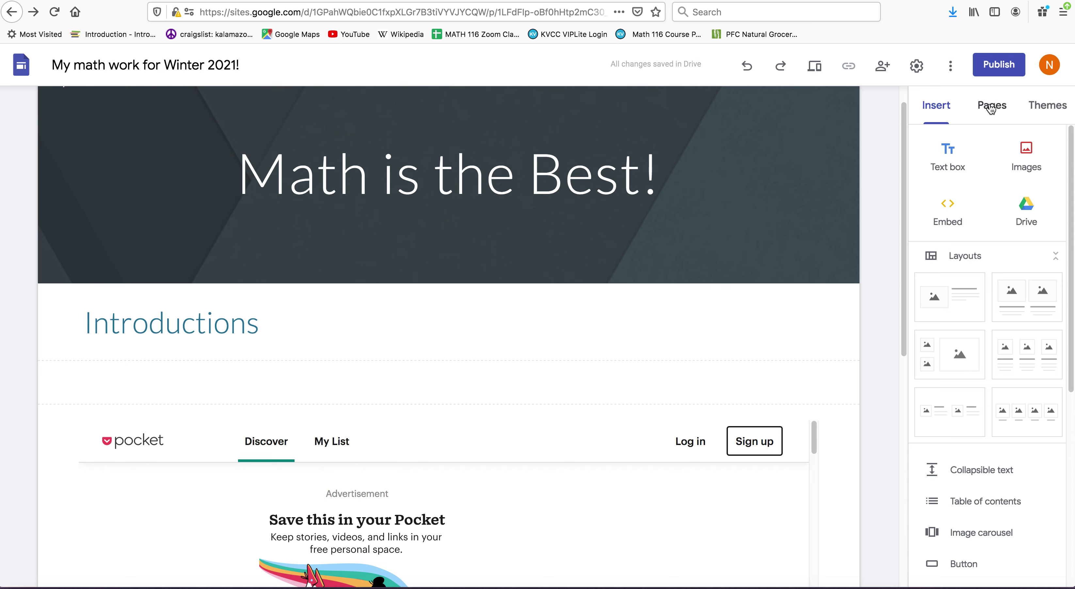
- Add a new page named 'Work and Fun' from the Pages panel
left_click(992, 109)
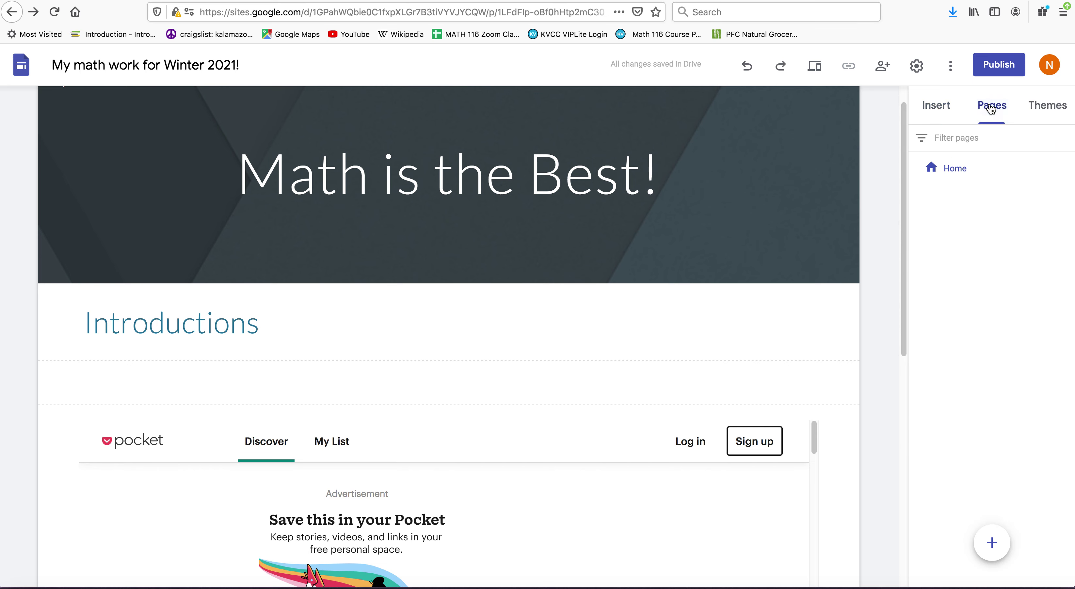
mouse_move(991, 545)
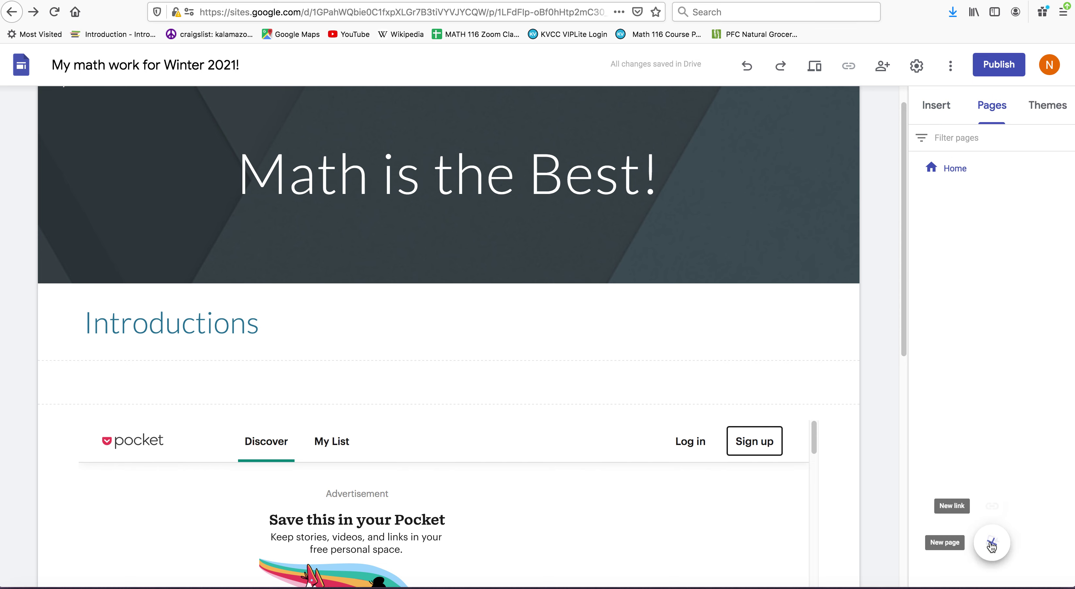
left_click(992, 545)
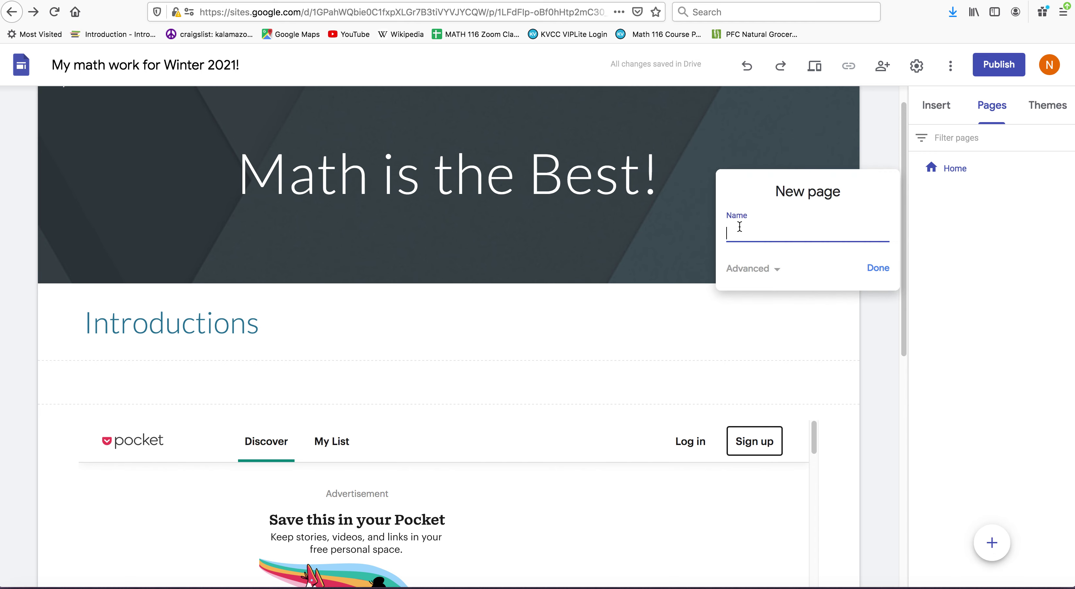
type("Work and Fun")
left_click(879, 269)
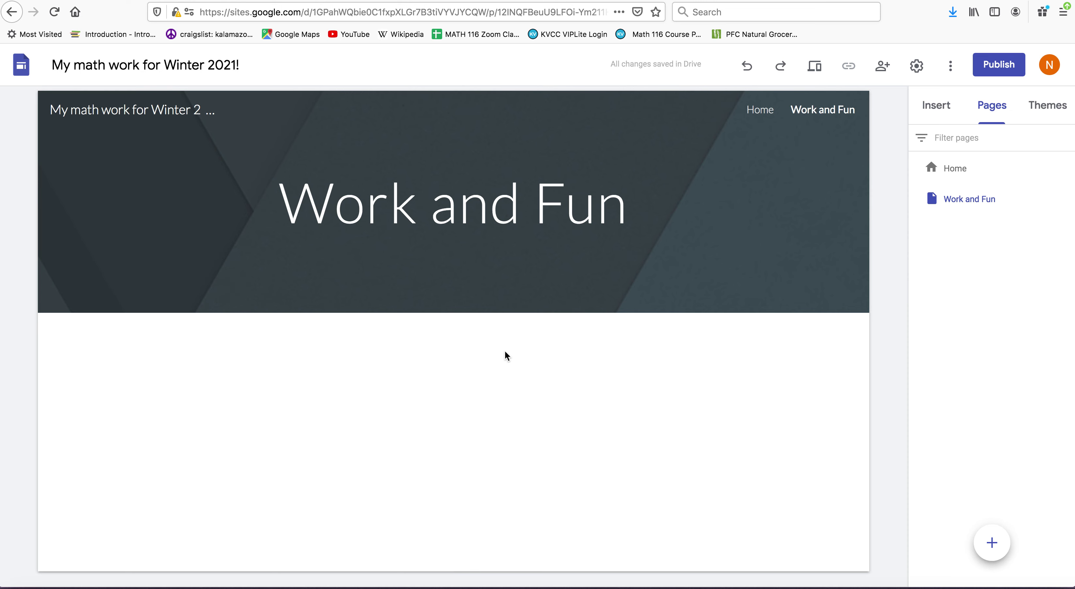
mouse_move(513, 552)
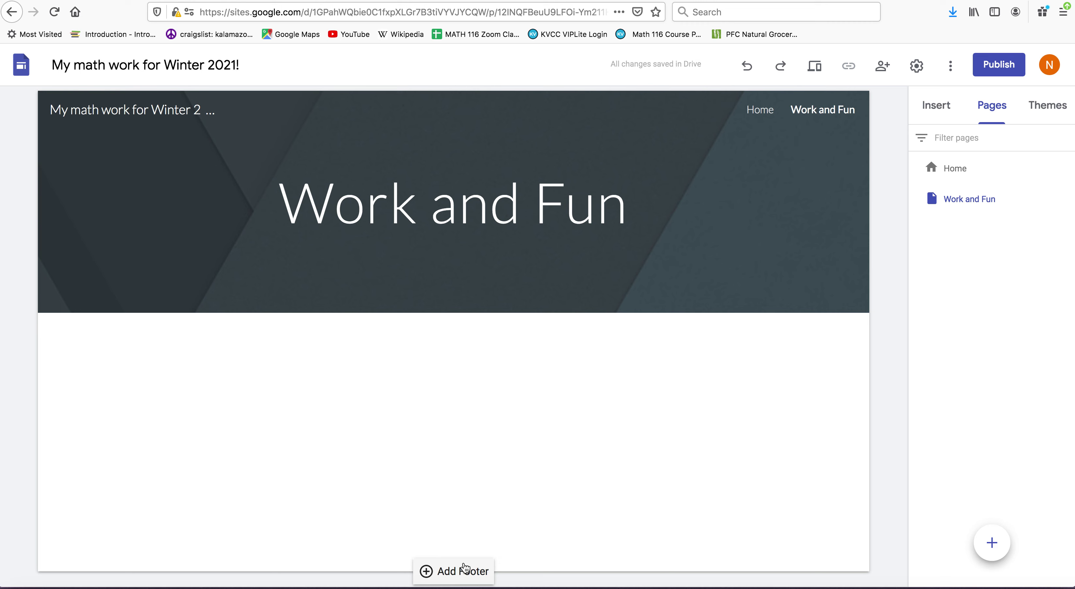
mouse_move(663, 261)
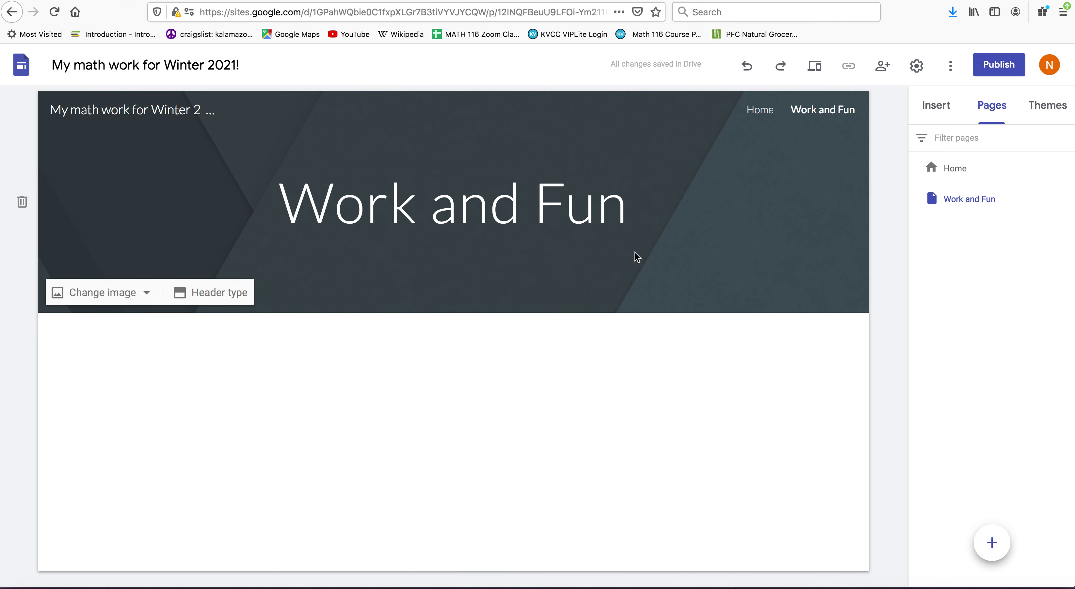
- Apply the Impression theme with its green colour option
left_click(1045, 107)
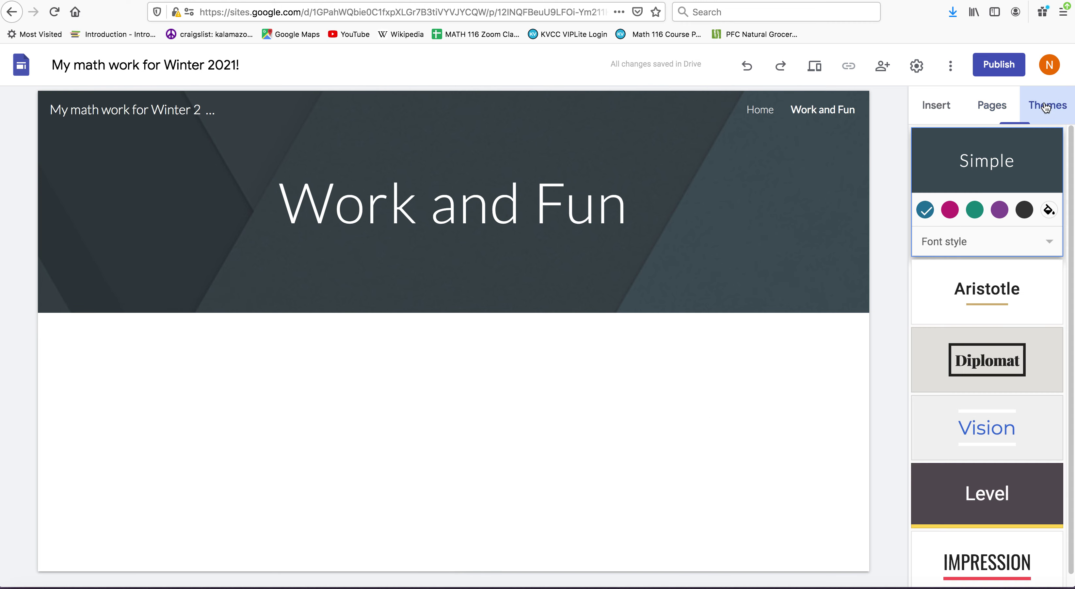
left_click_drag(1073, 175, 1074, 226)
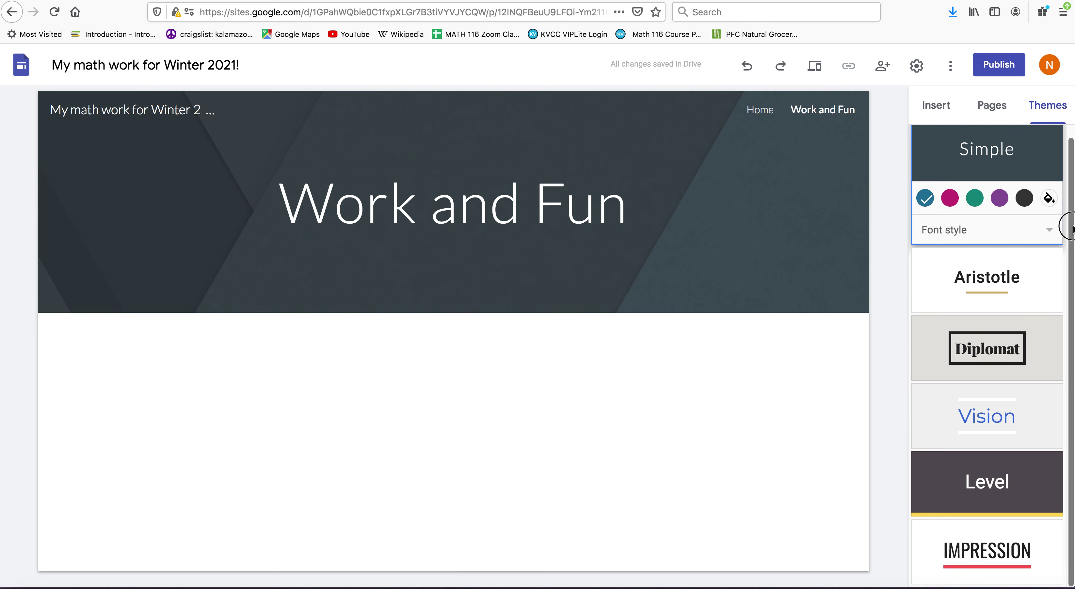
left_click(956, 546)
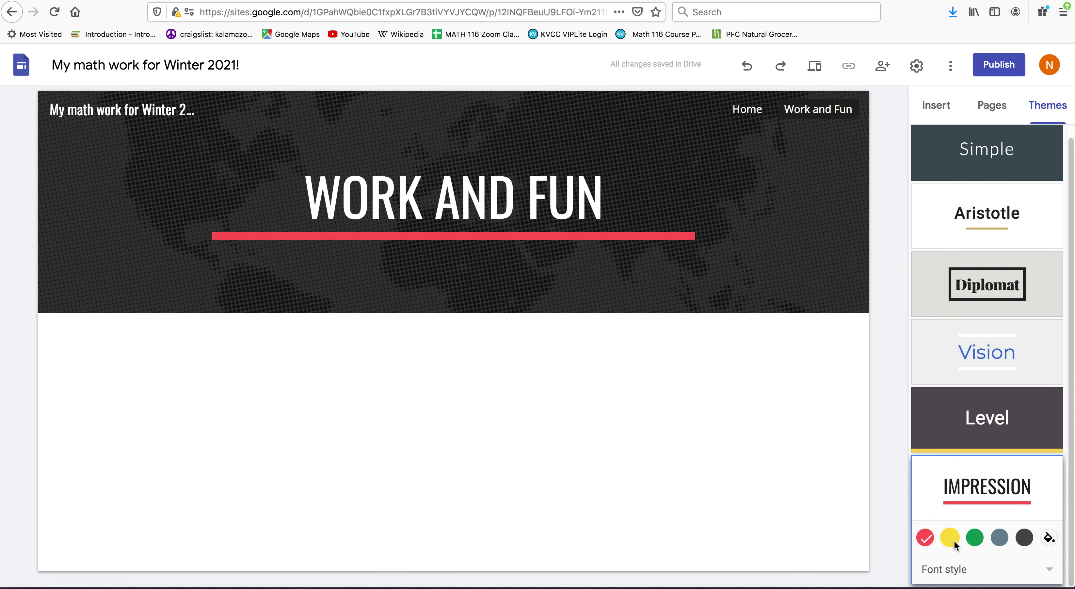
left_click(974, 539)
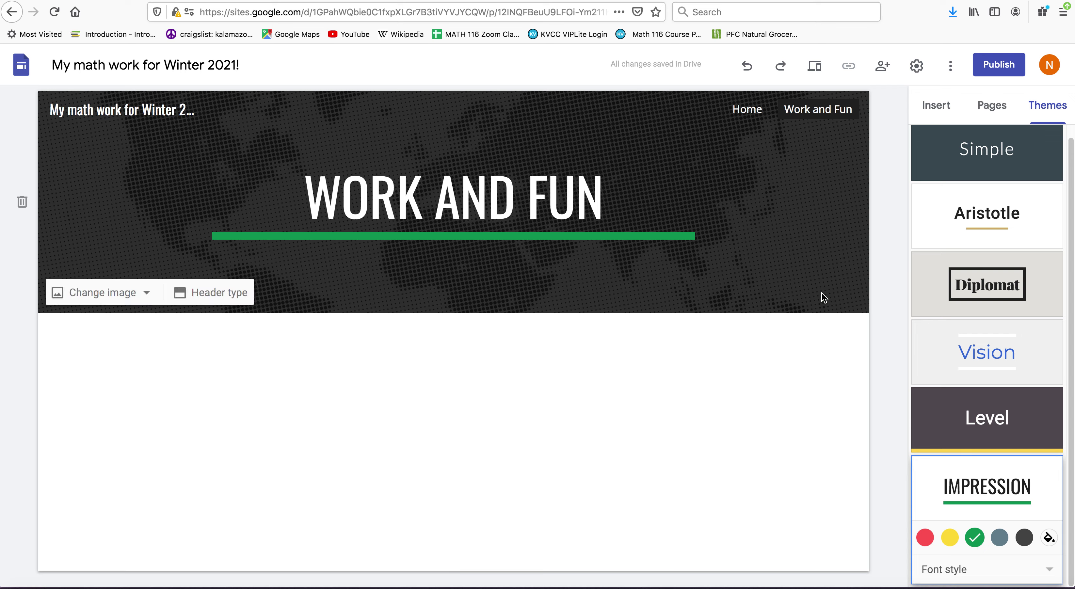
left_click(773, 282)
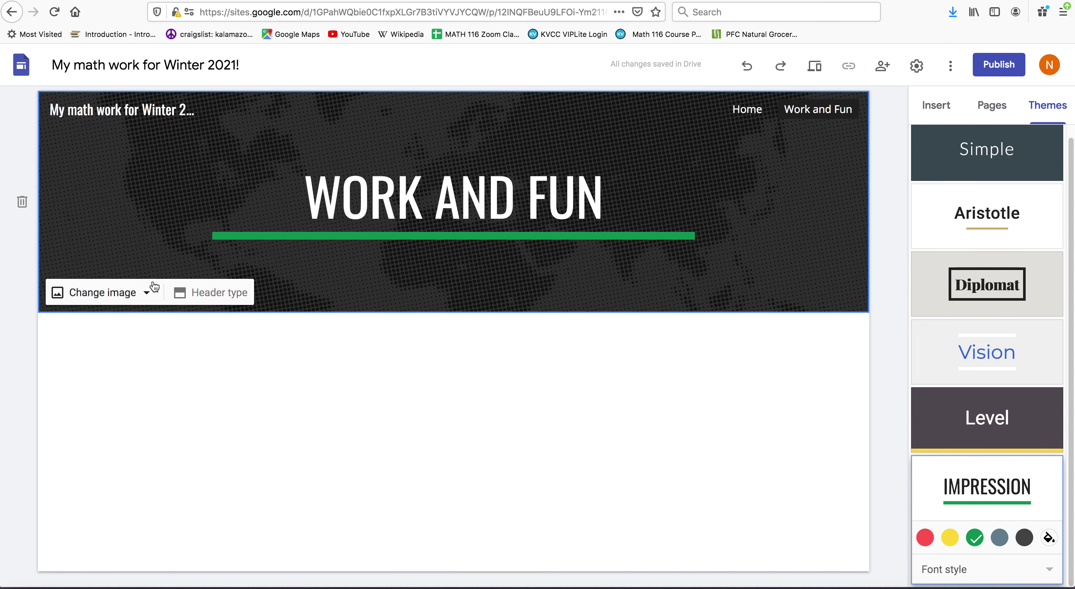
- Swap the Work and Fun header for the sunrise-over-mountains photo from a 'nature' image search
left_click(149, 295)
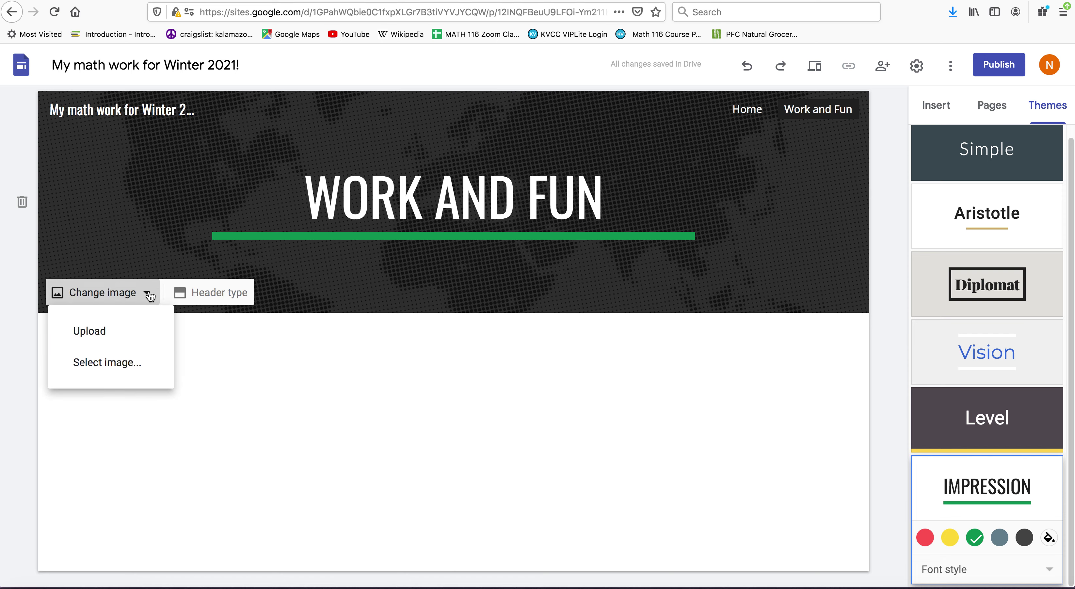
left_click(130, 364)
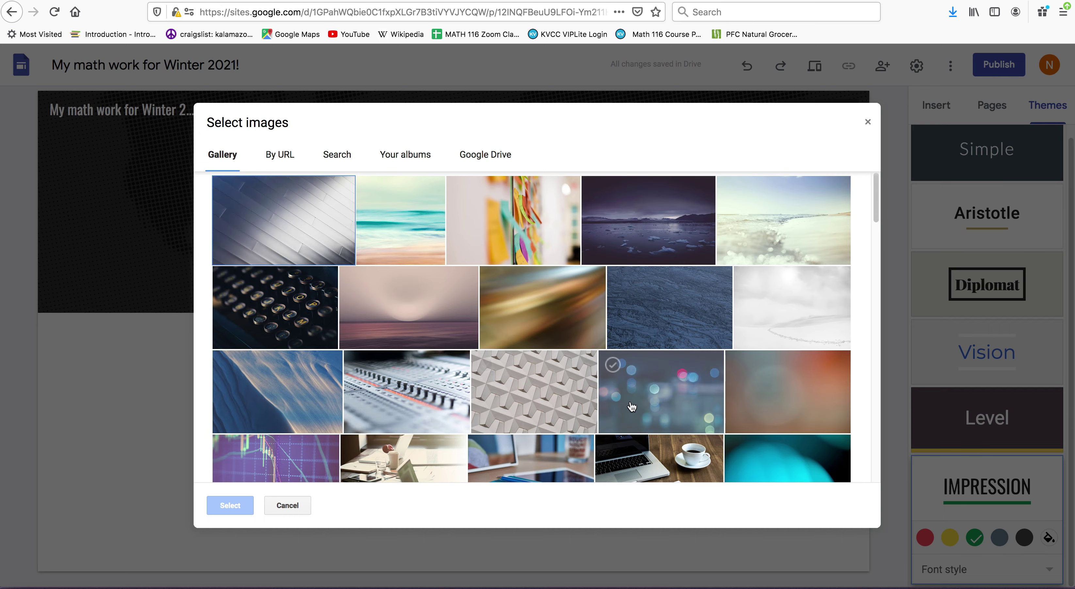
left_click(335, 157)
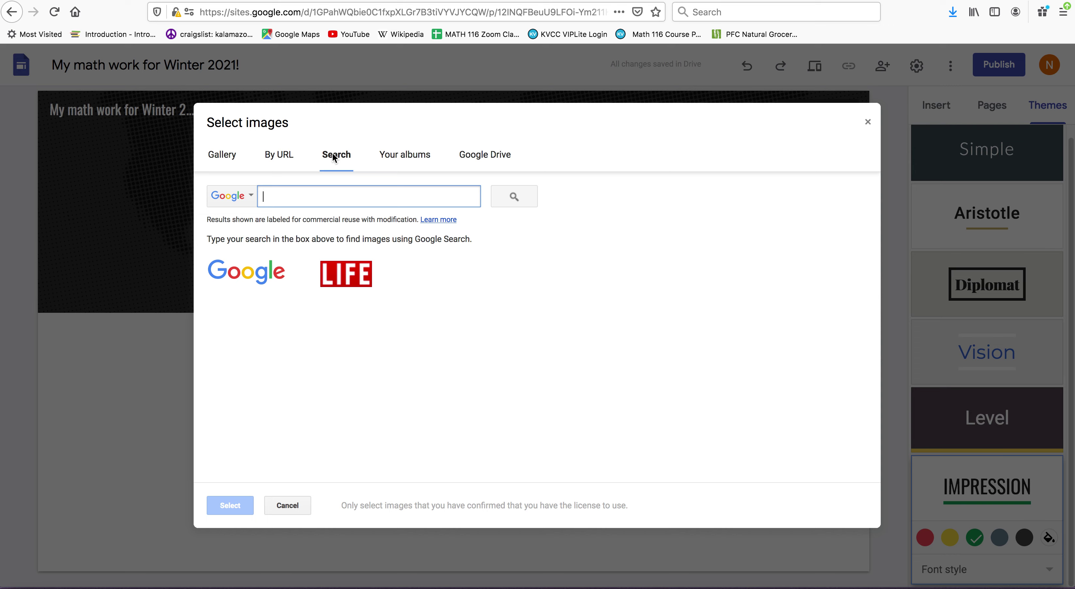
type("nature")
key("Return")
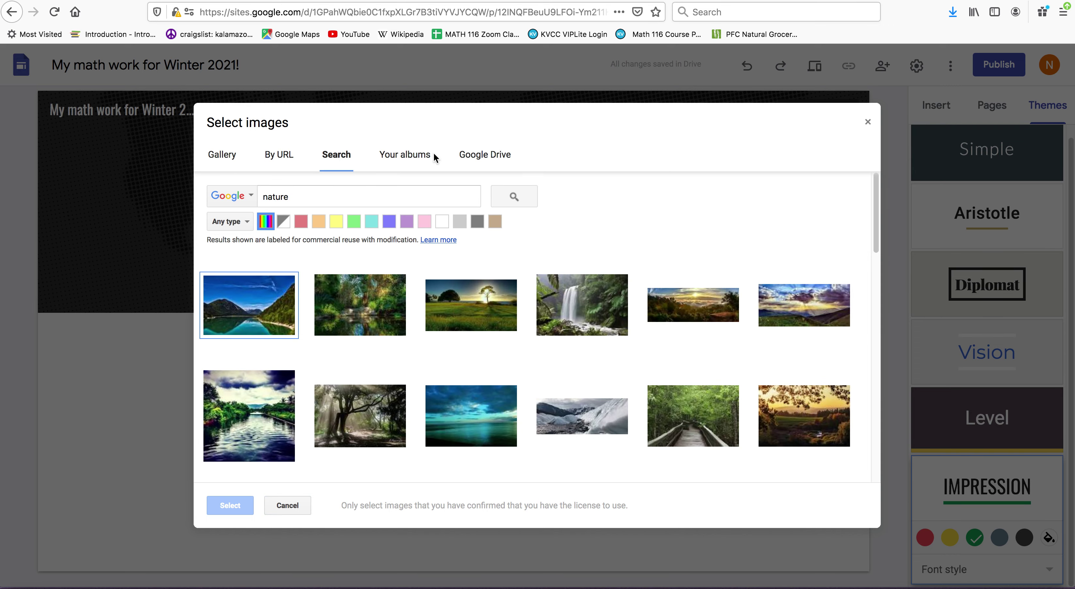
left_click(786, 304)
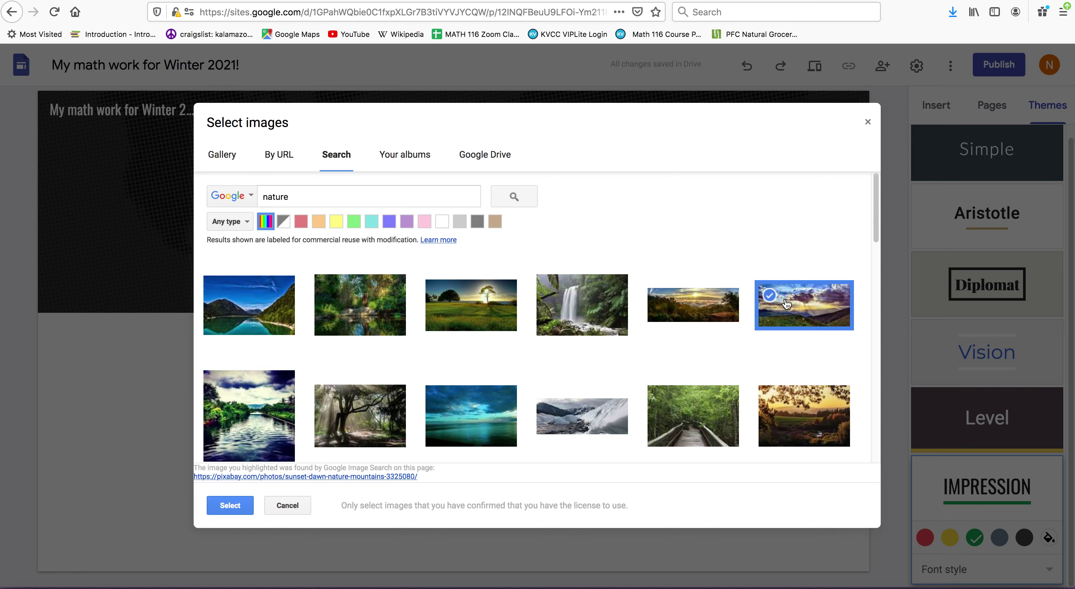
left_click(229, 507)
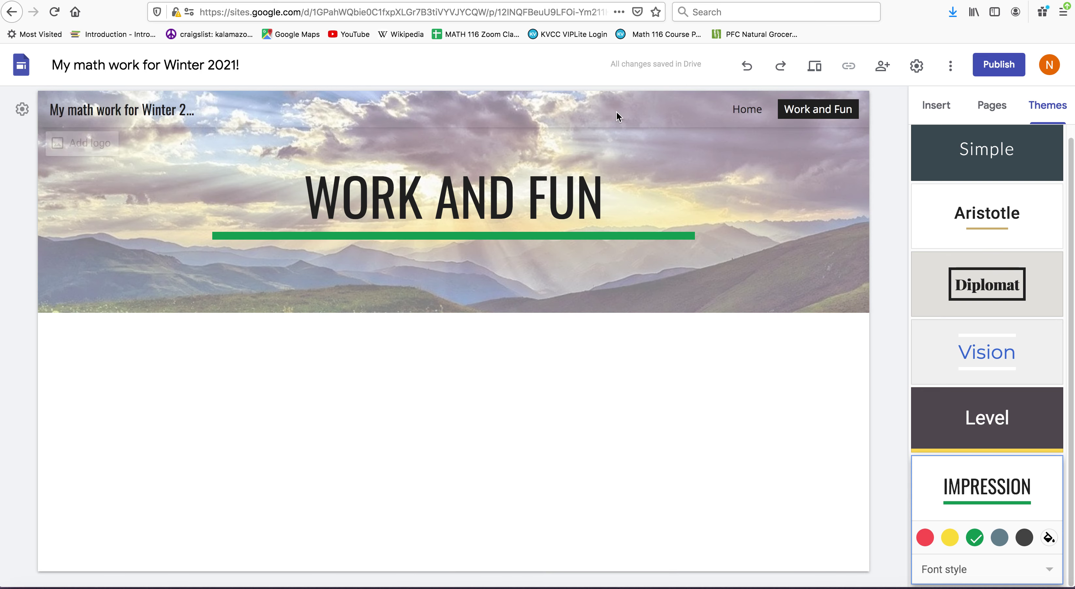
left_click(748, 110)
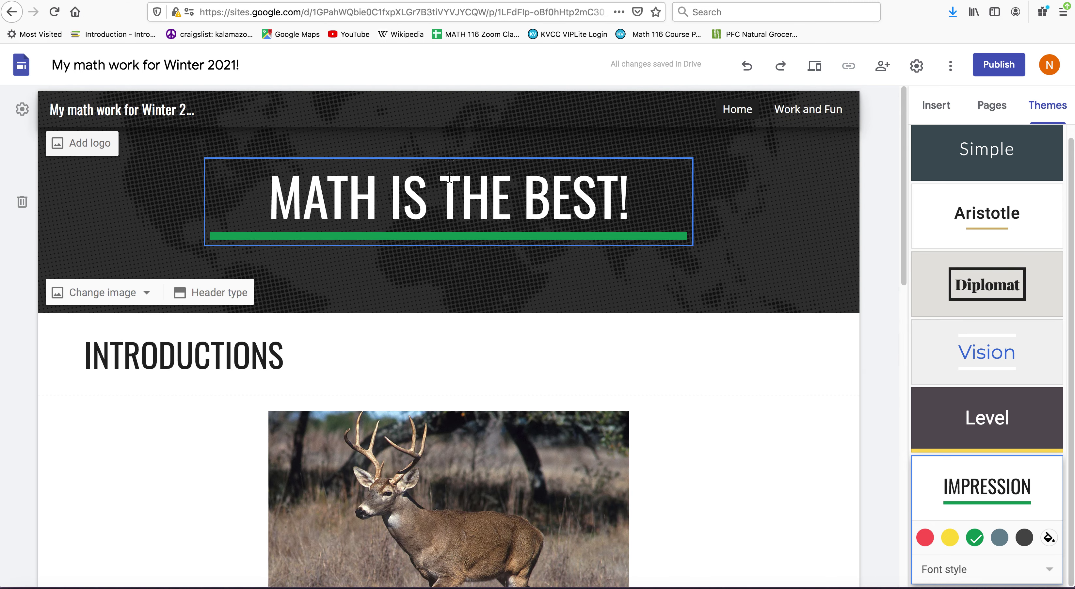
left_click(795, 113)
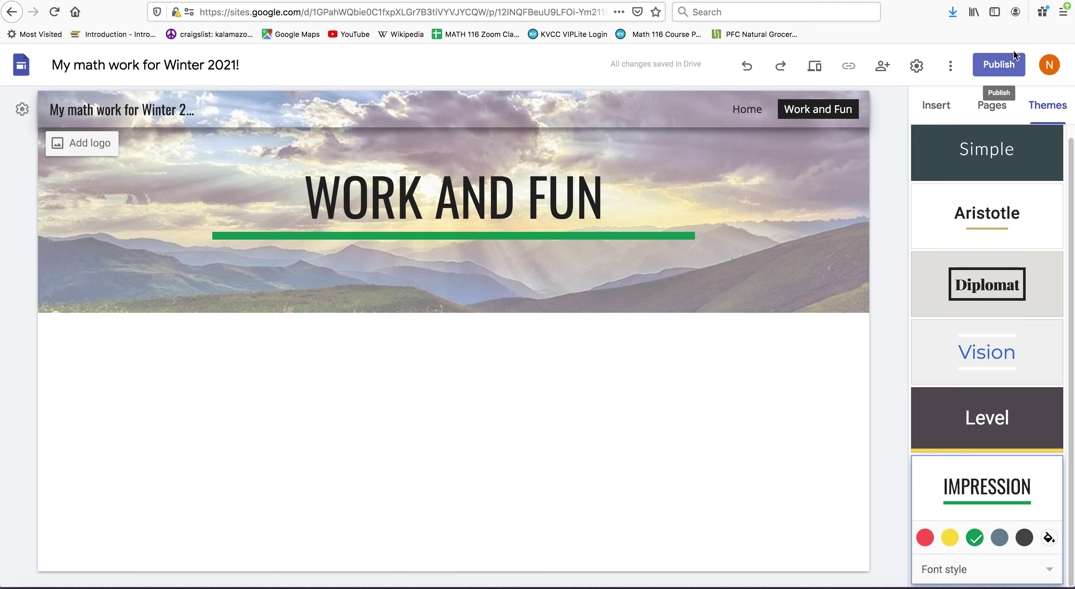
- Set the publish web address to 'nicolewinter2021' and open the who-can-view settings
left_click(997, 68)
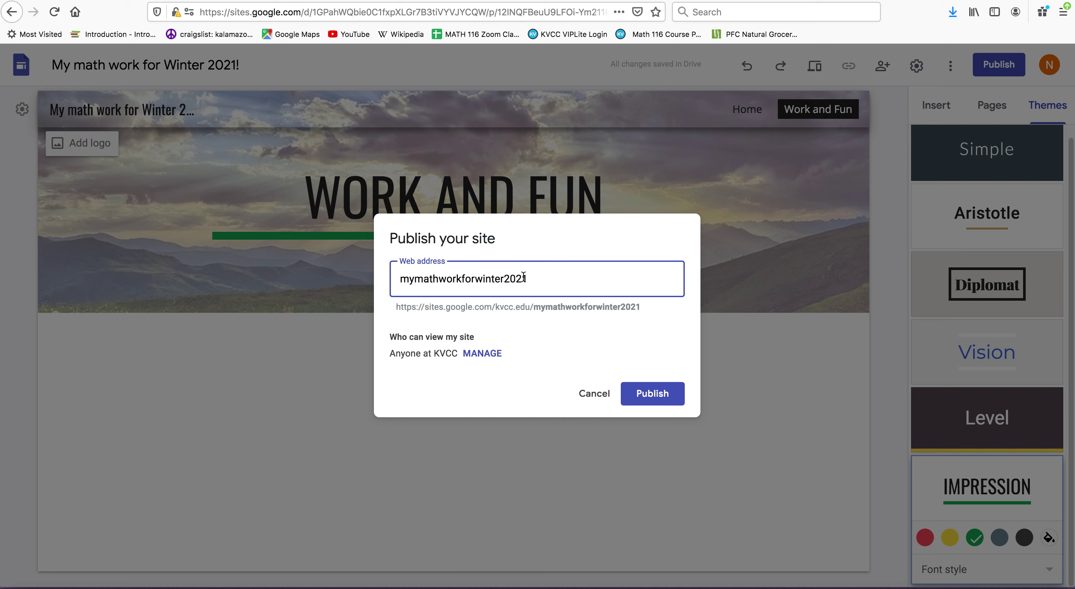
left_click_drag(525, 280, 381, 282)
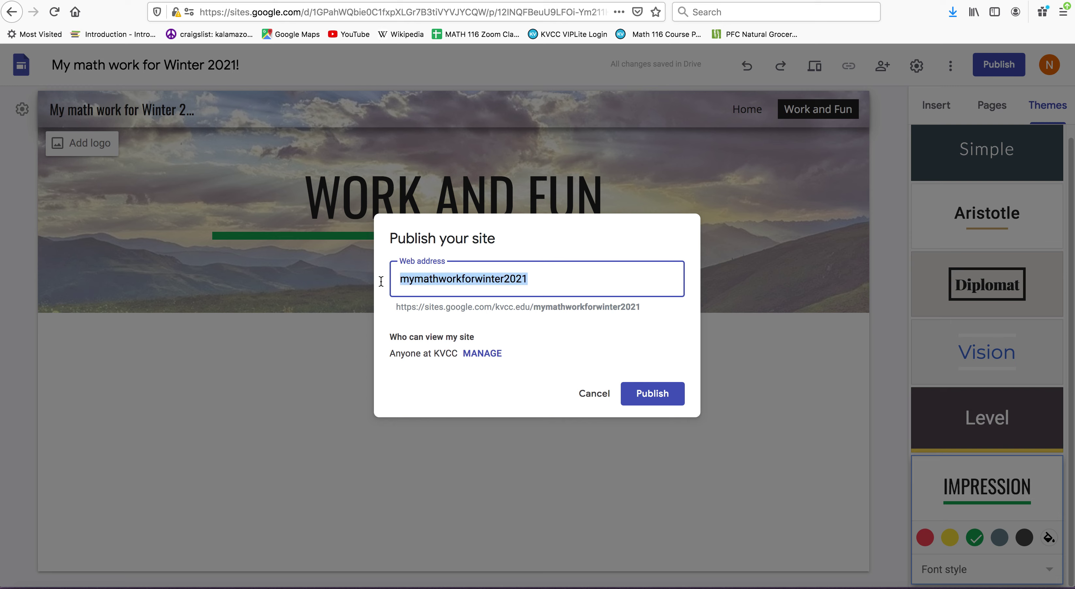
type("nicolewin")
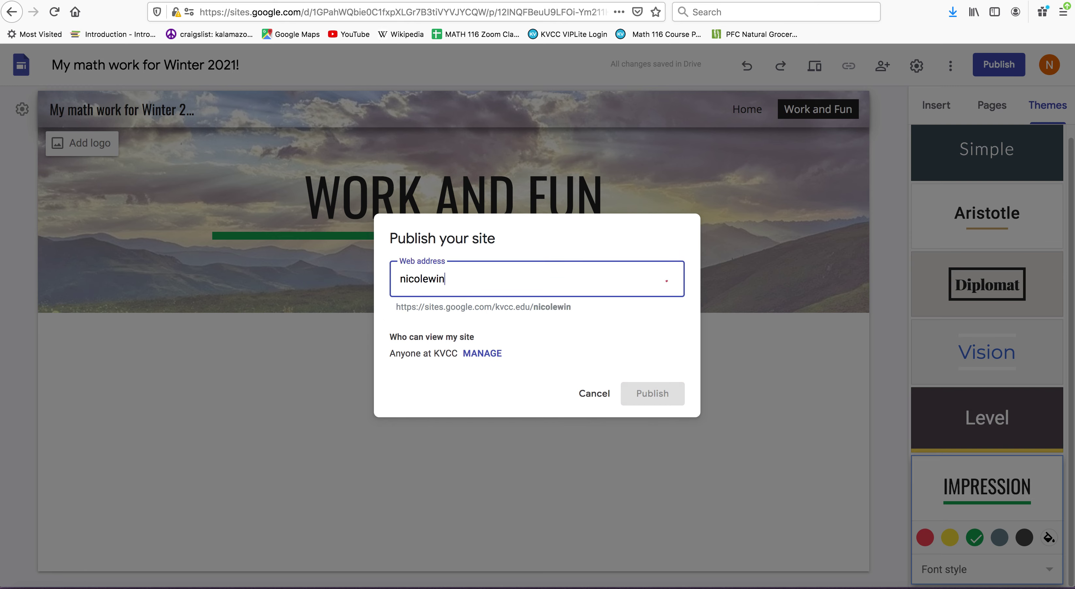
type("ter2021")
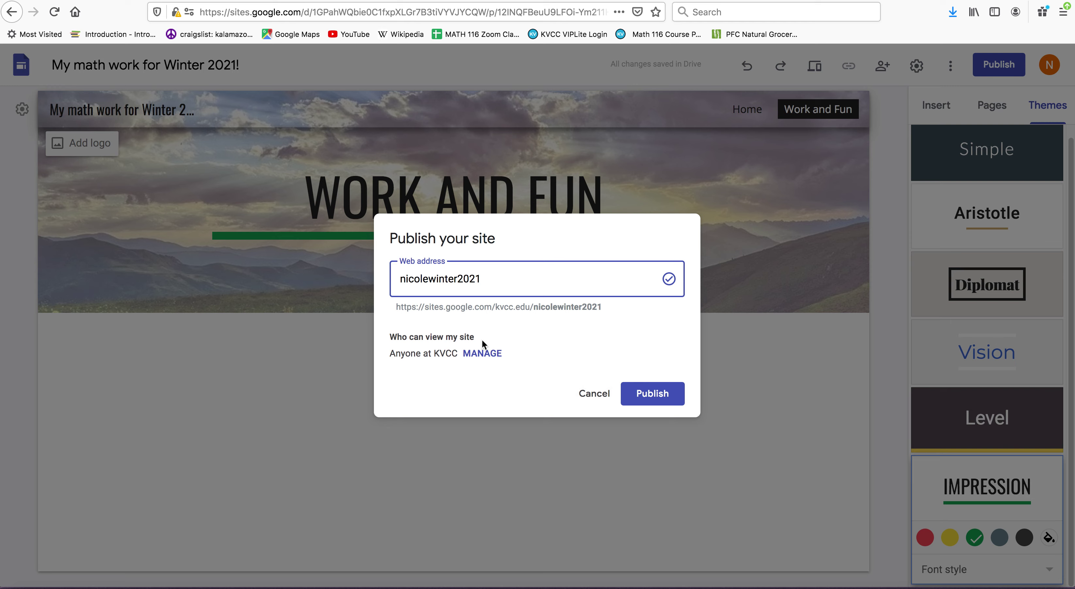
left_click(484, 355)
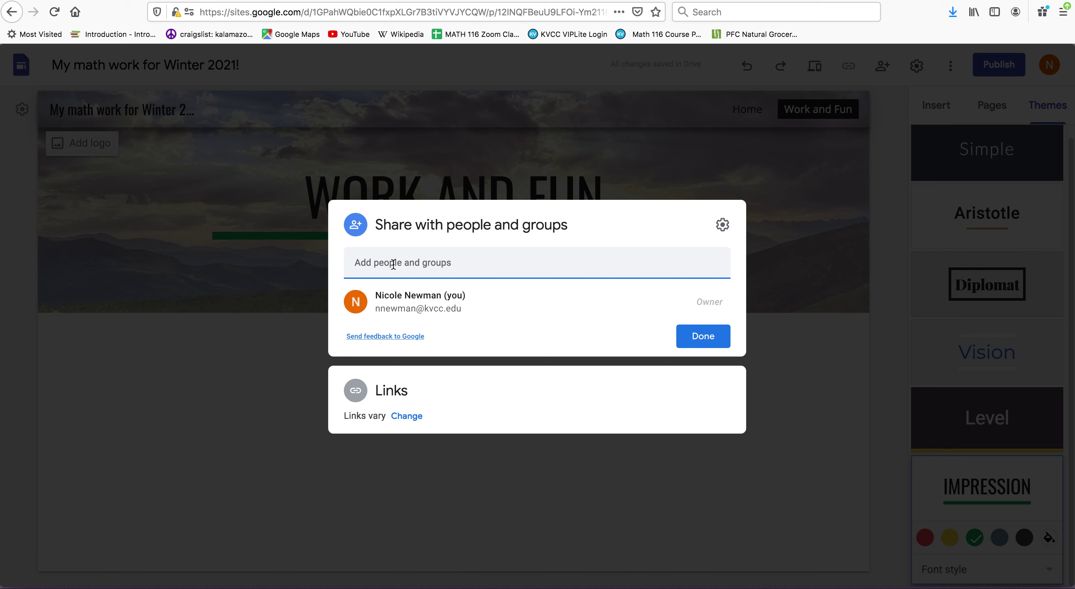
- Add the school e-mail account as a collaborator with the Editor role
left_click(393, 263)
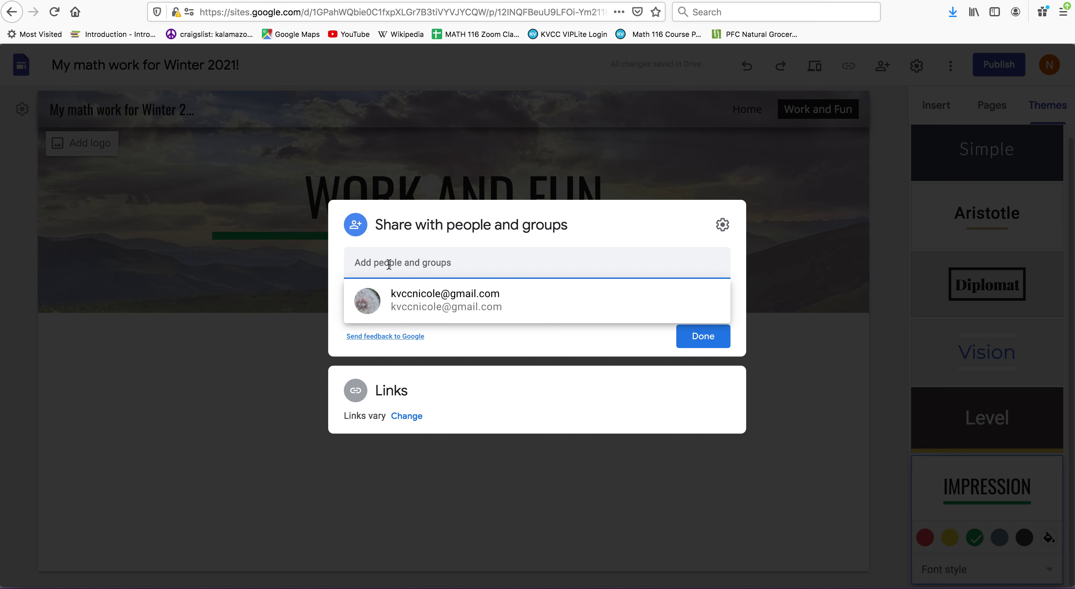
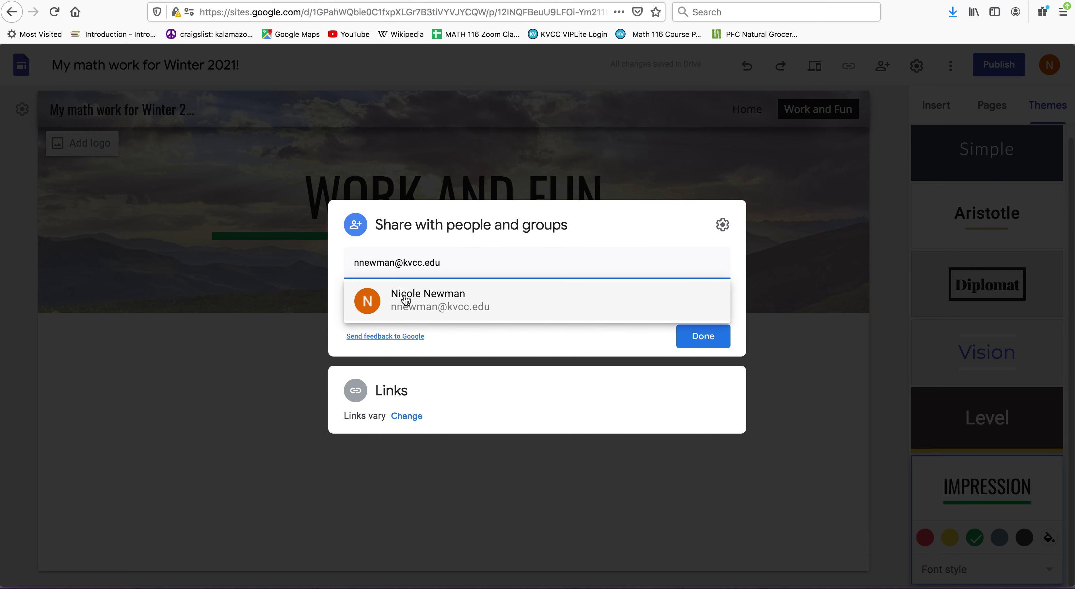
mouse_move(405, 300)
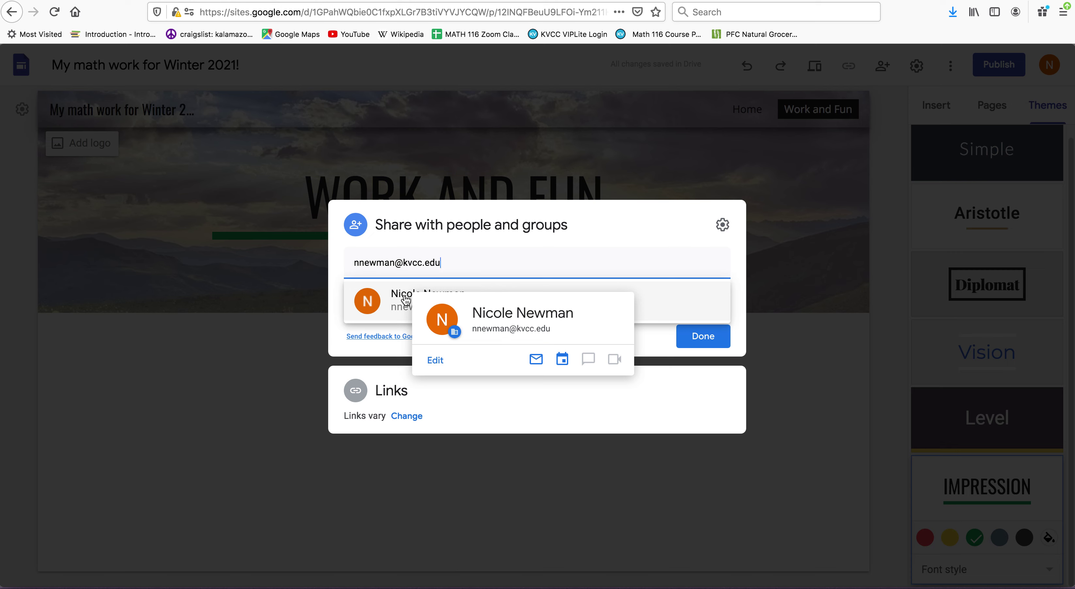
left_click(403, 302)
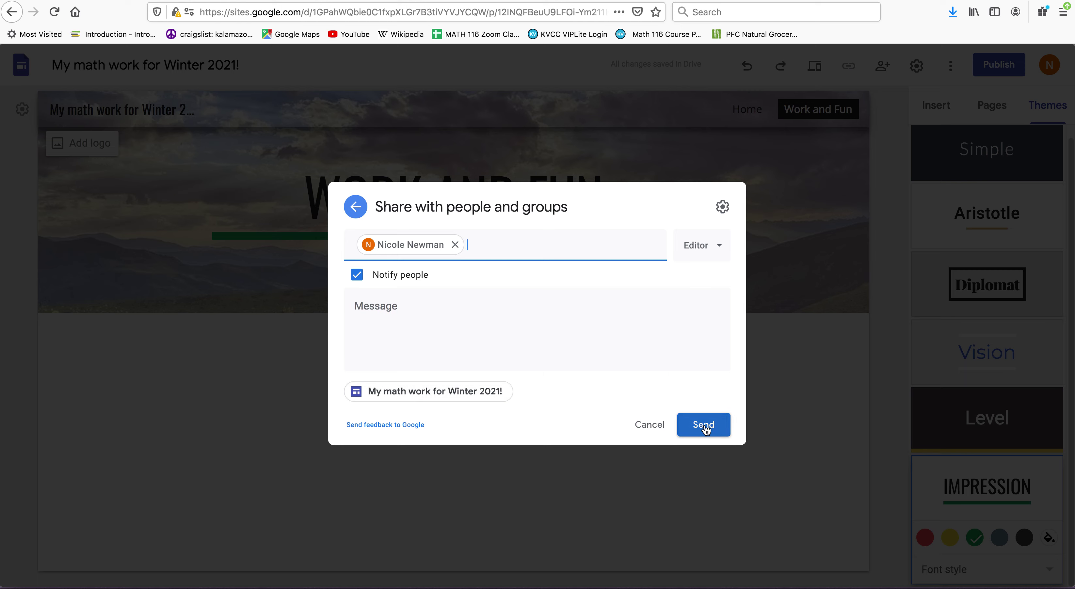
left_click(720, 248)
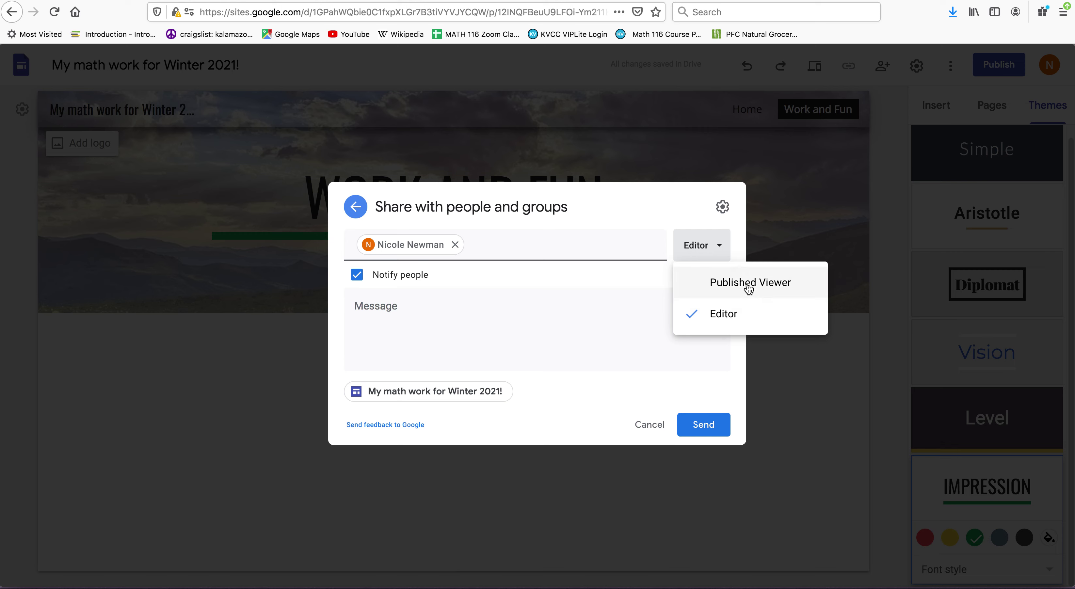
left_click(732, 319)
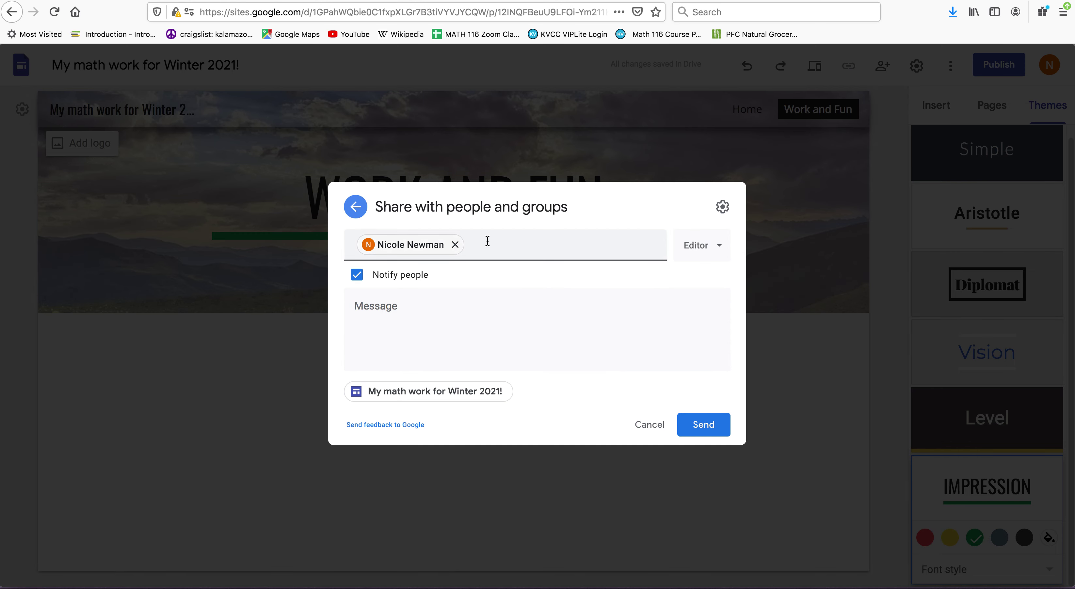
- Send the invitation, publish the site, and copy the published link from the Home page
left_click(711, 427)
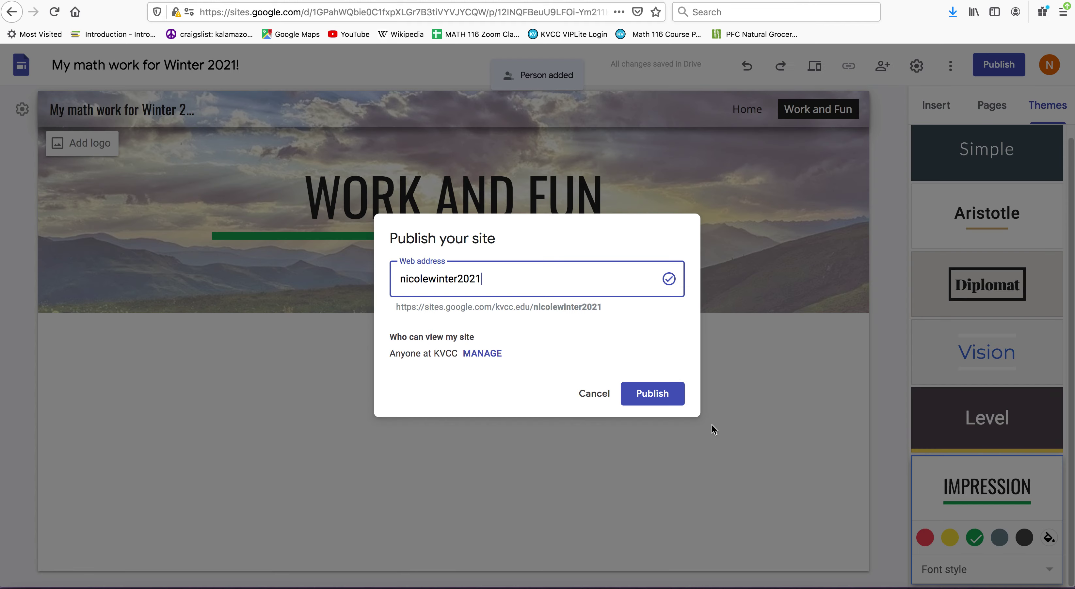
left_click(661, 395)
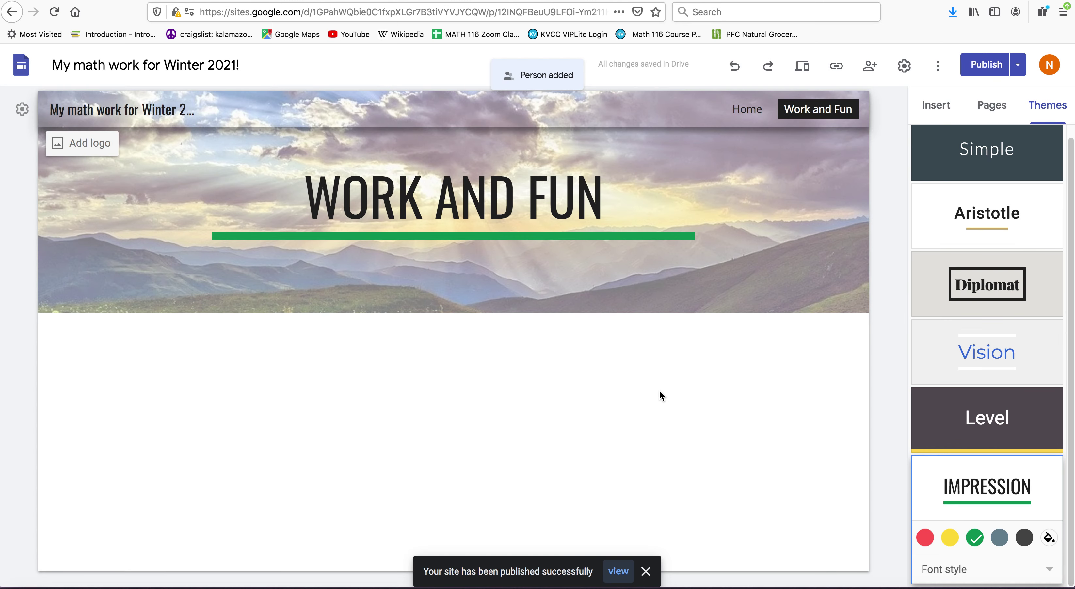
left_click(744, 113)
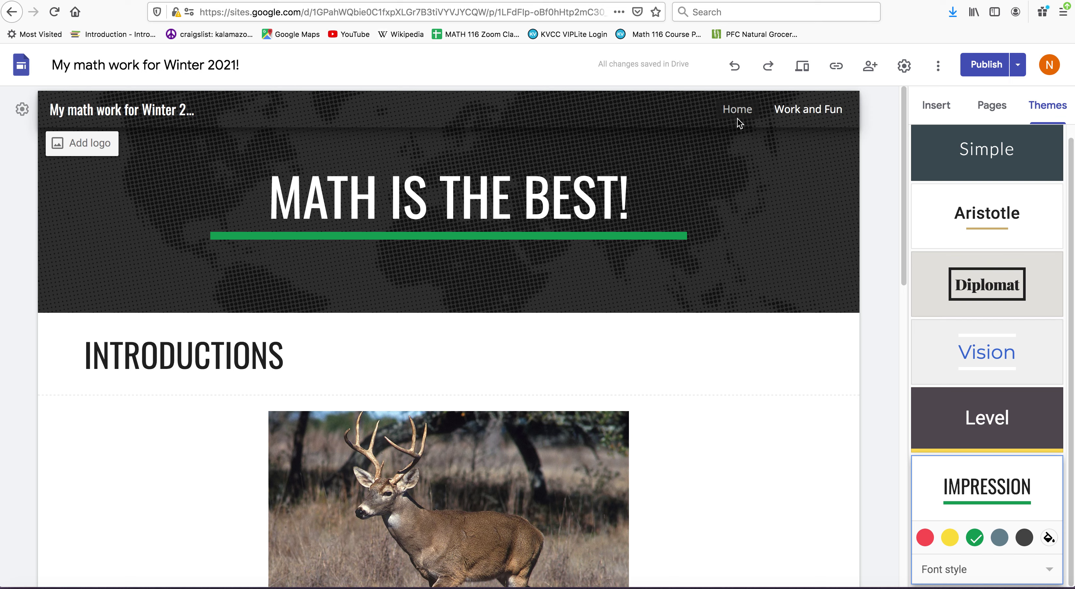
left_click(835, 69)
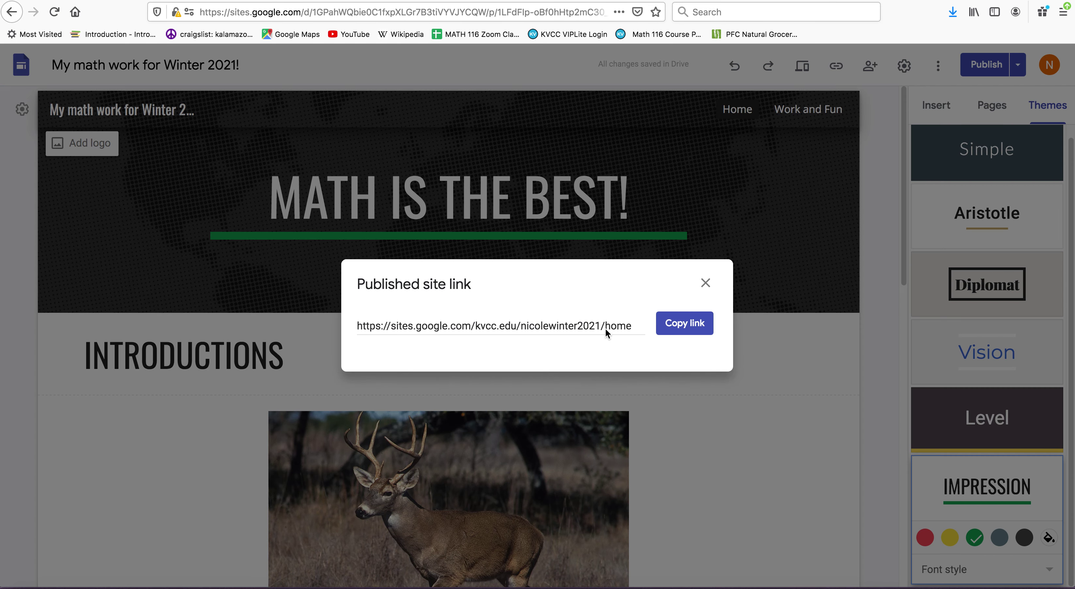
left_click(677, 326)
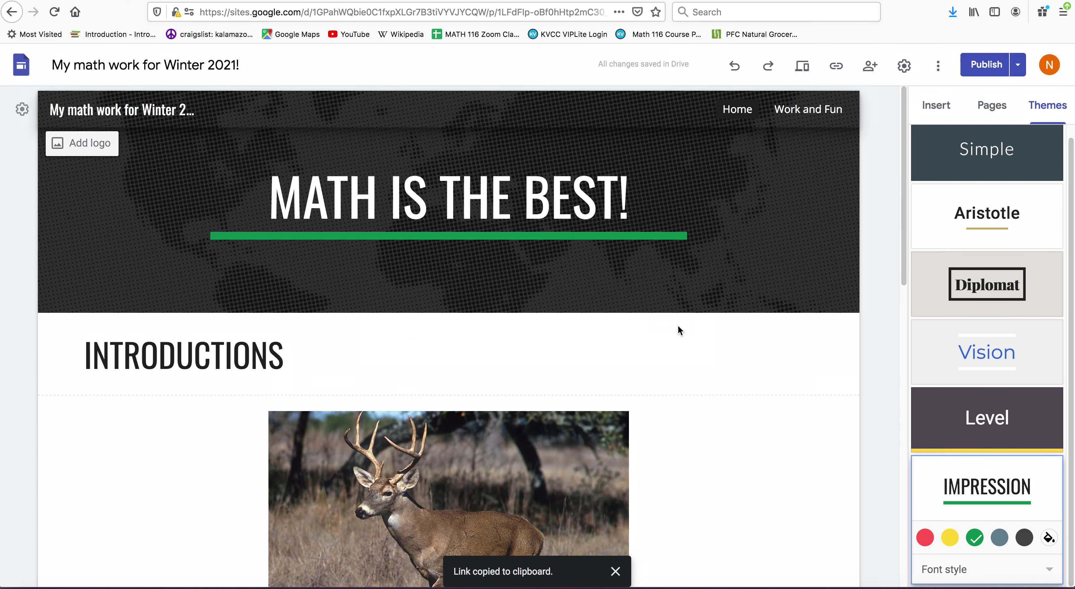